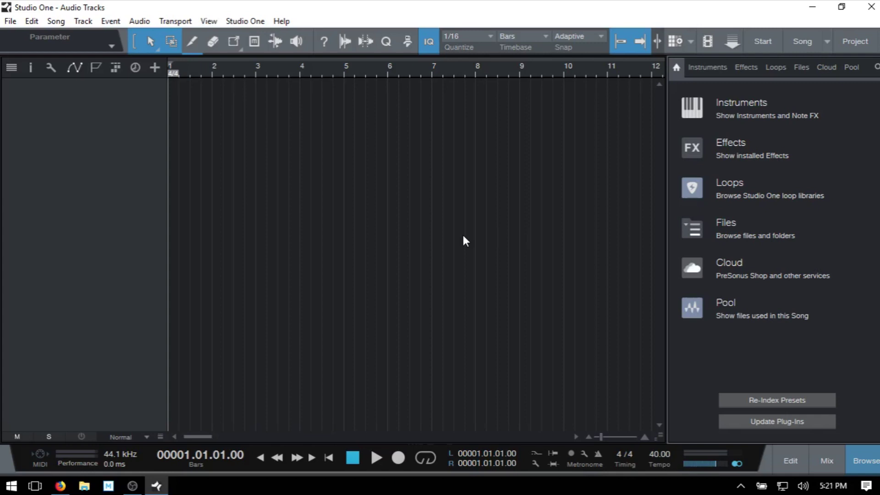
Hide the browser to give the arrangement the full window width.
{"action": "key", "text": "F5"}
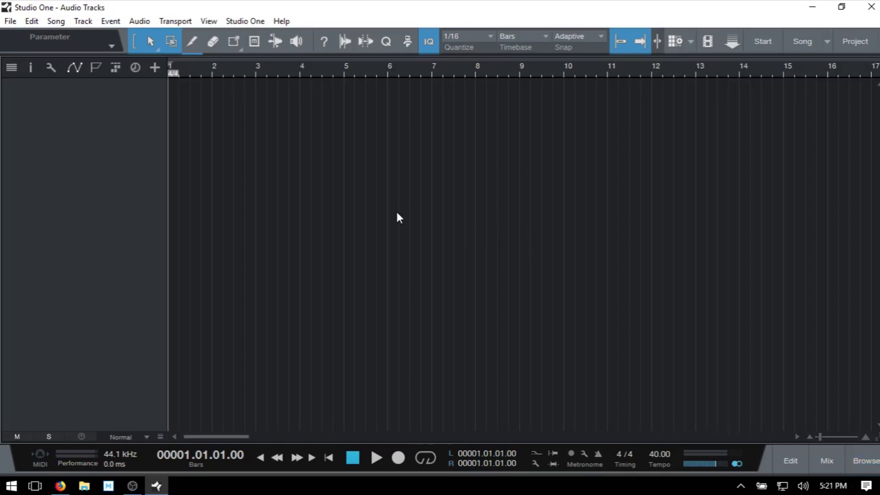
{"action": "left_click", "coordinate": [83, 22]}
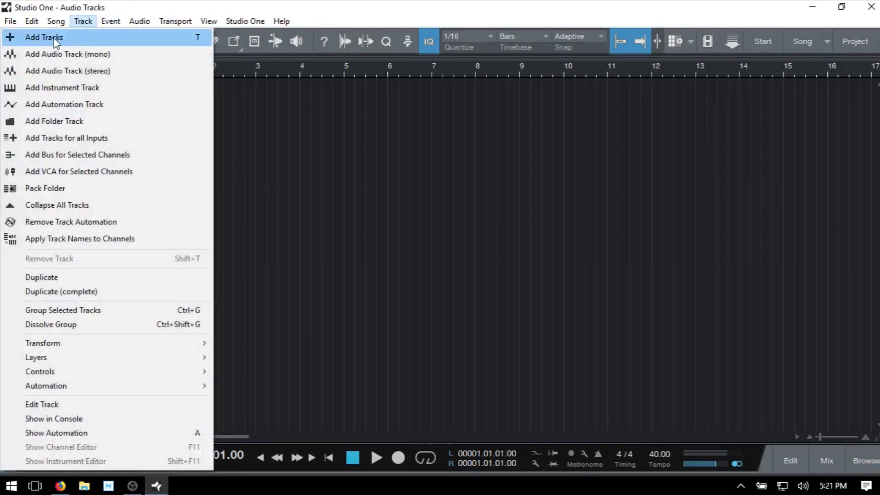
{"action": "left_click", "coordinate": [45, 38]}
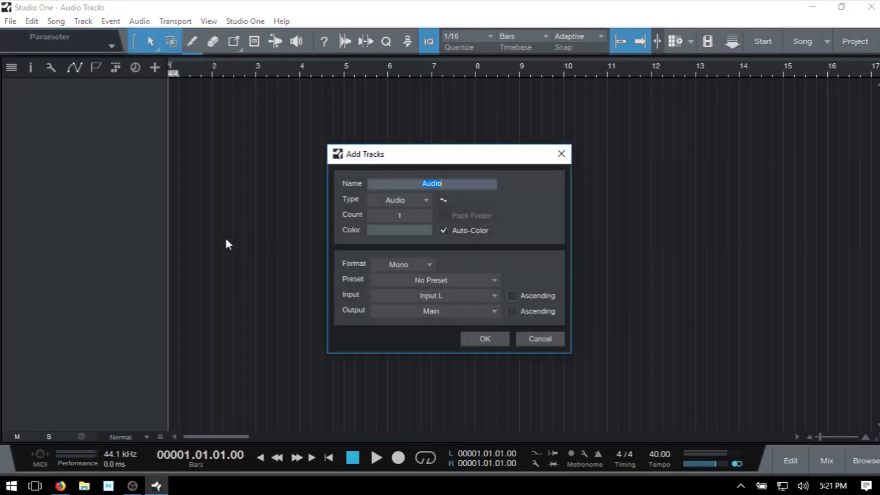
{"action": "left_click", "coordinate": [536, 340]}
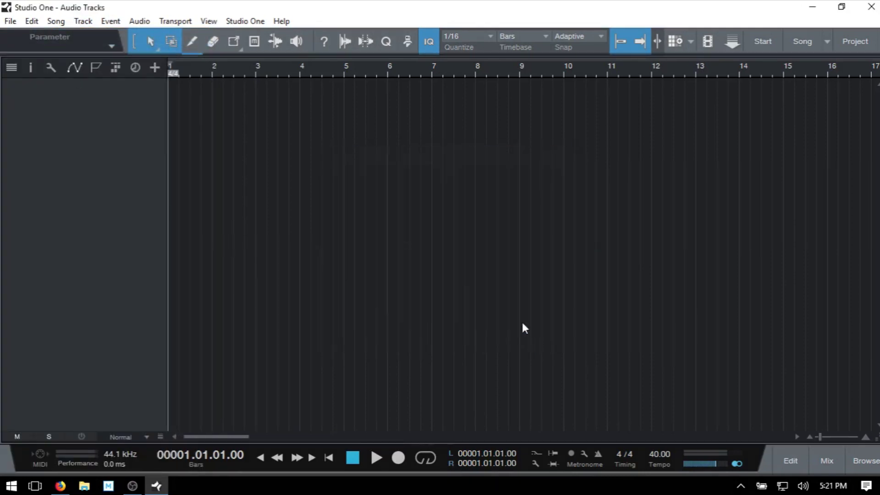
{"action": "right_click", "coordinate": [37, 192]}
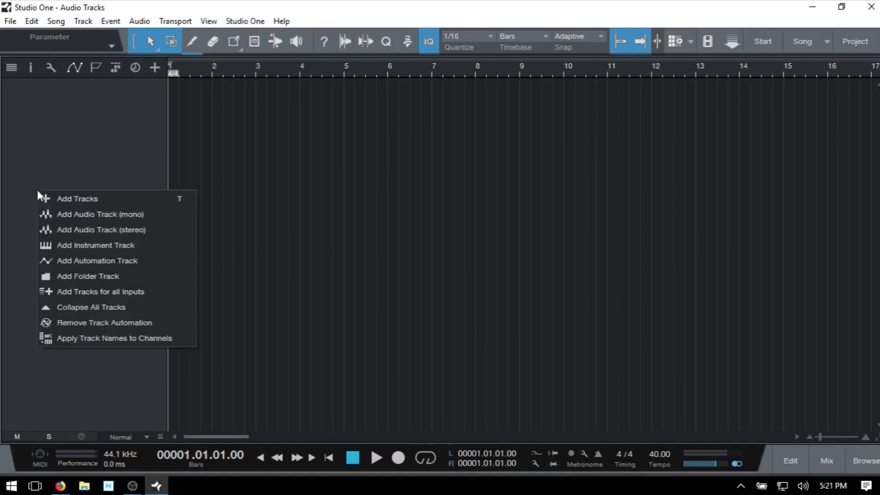
{"action": "left_click", "coordinate": [81, 199]}
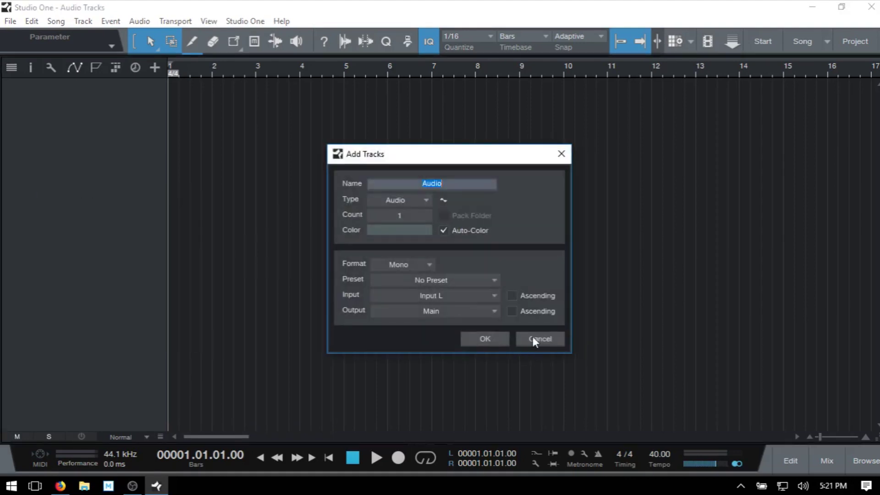
{"action": "left_click", "coordinate": [534, 340]}
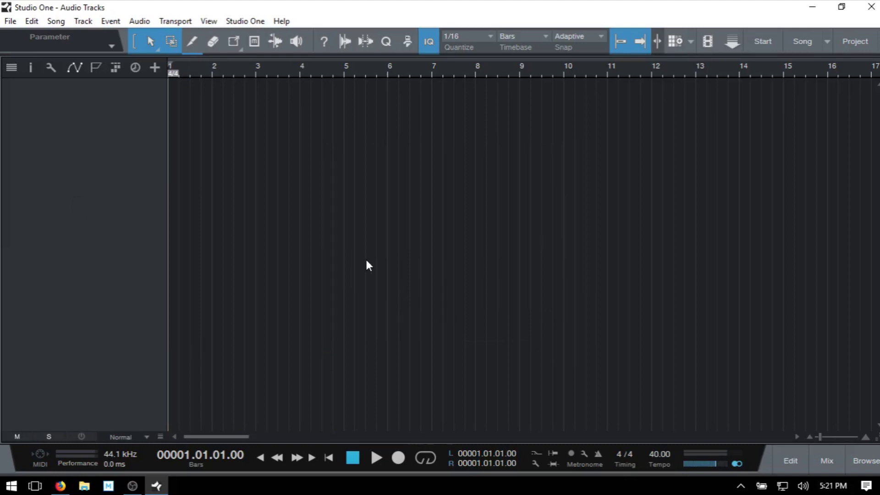
{"action": "key", "text": "t"}
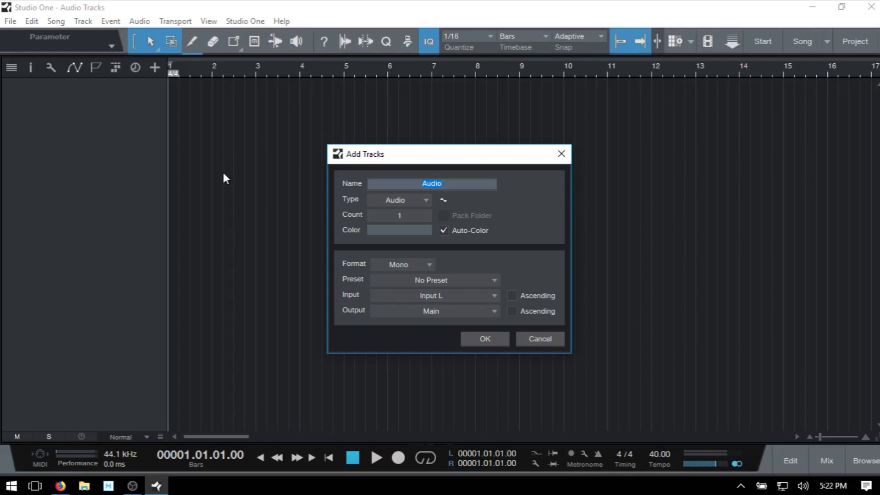
{"action": "left_click", "coordinate": [477, 296]}
{"action": "left_click", "coordinate": [538, 342]}
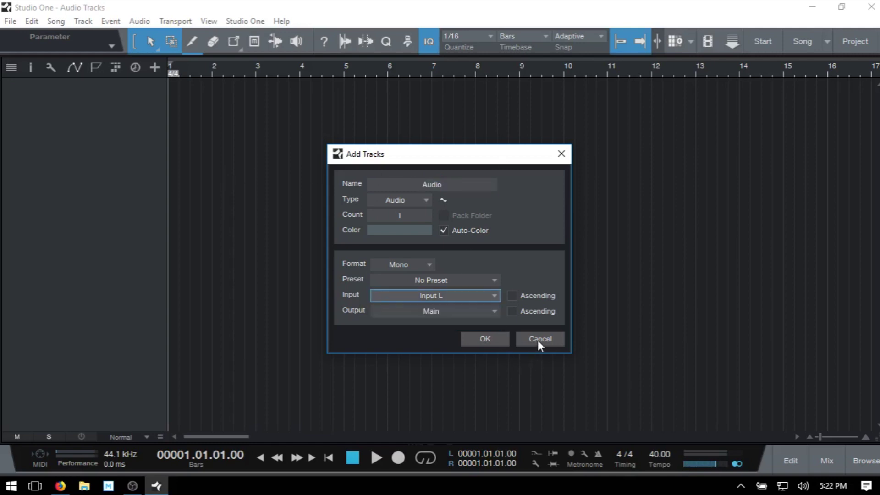
{"action": "left_click", "coordinate": [540, 340]}
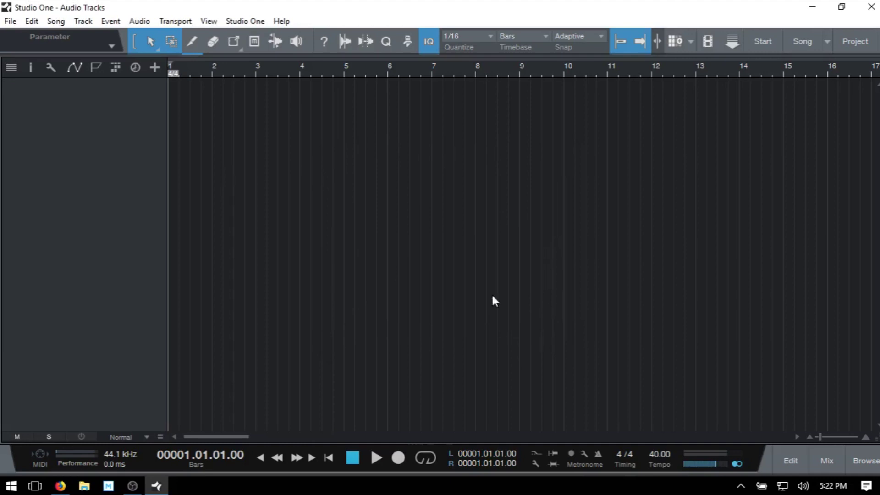
Add a mono audio track and delete it again from the track list.
{"action": "left_click", "coordinate": [83, 22]}
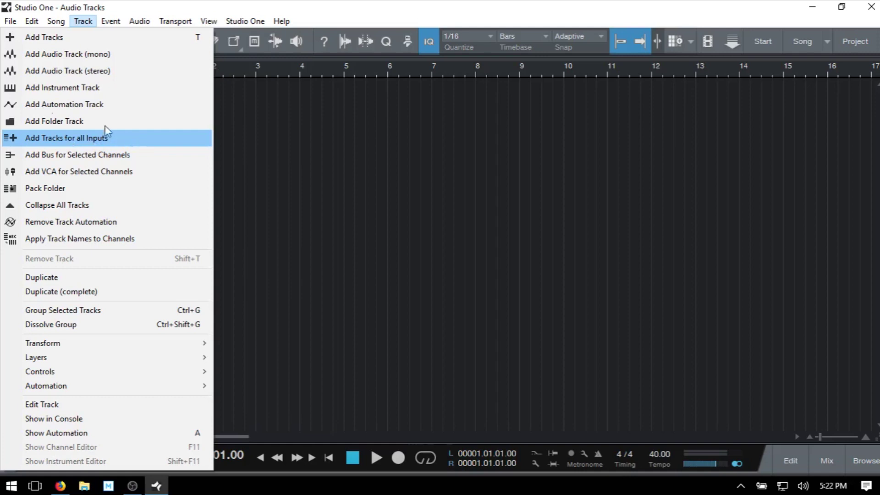
{"action": "left_click", "coordinate": [85, 58]}
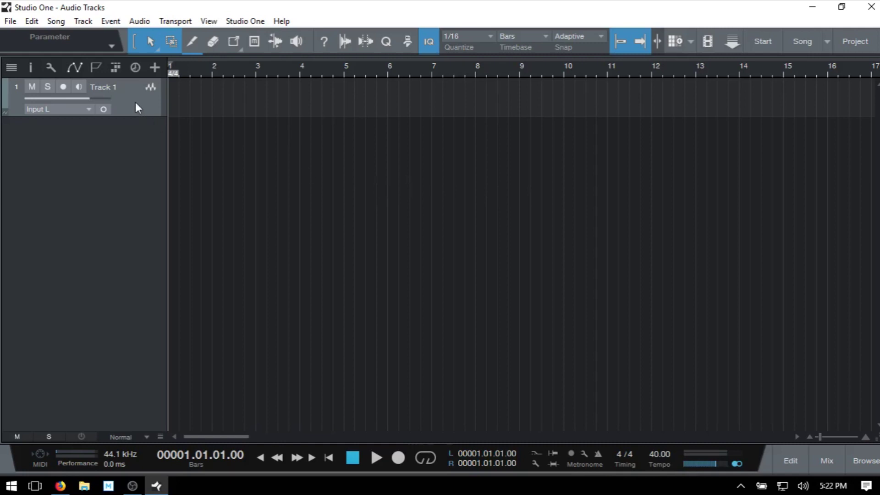
{"action": "right_click", "coordinate": [108, 217]}
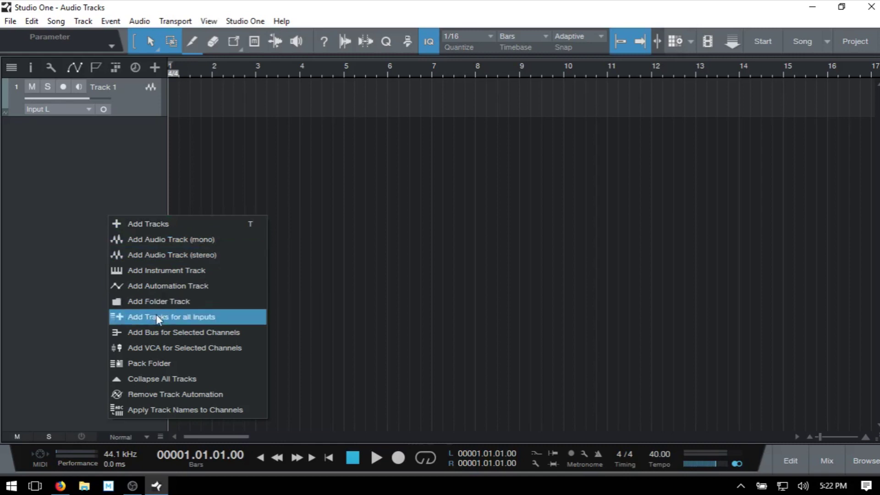
{"action": "left_click", "coordinate": [84, 249]}
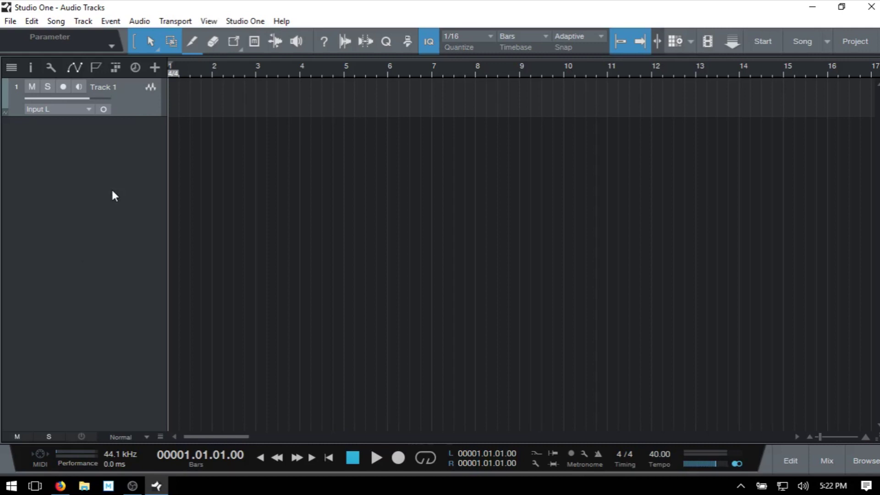
{"action": "key", "text": "Delete"}
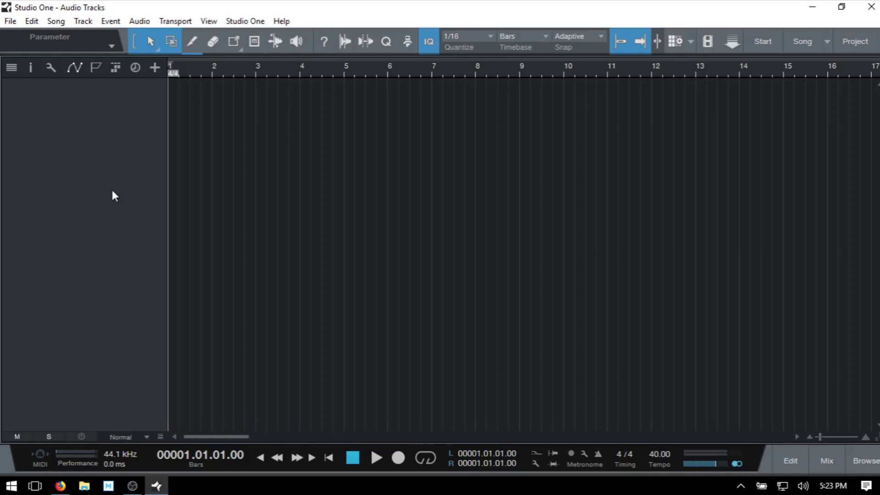
Start adding tracks through the Add Tracks dialog and name them Vocal.
{"action": "key", "text": "t"}
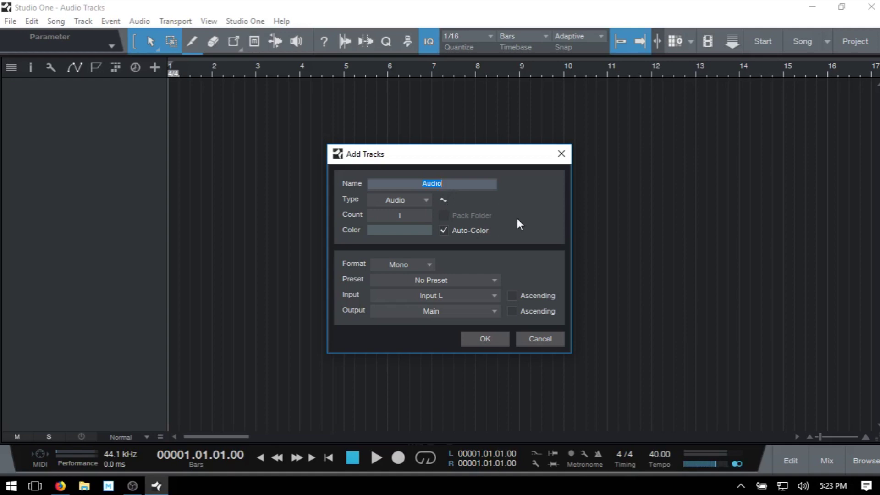
{"action": "type", "text": "Vocal"}
{"action": "key", "text": "Tab"}
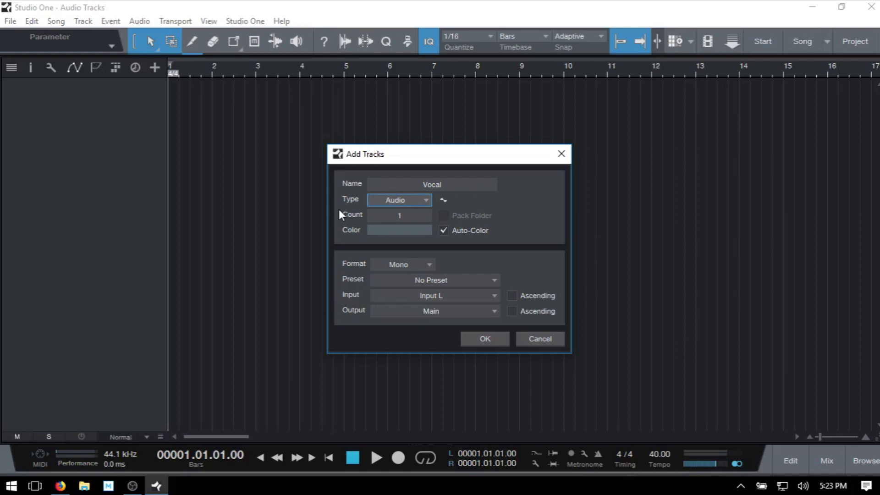
Cycle the track type through Instrument and on to Folder, and return it to Audio.
{"action": "key", "text": "Down"}
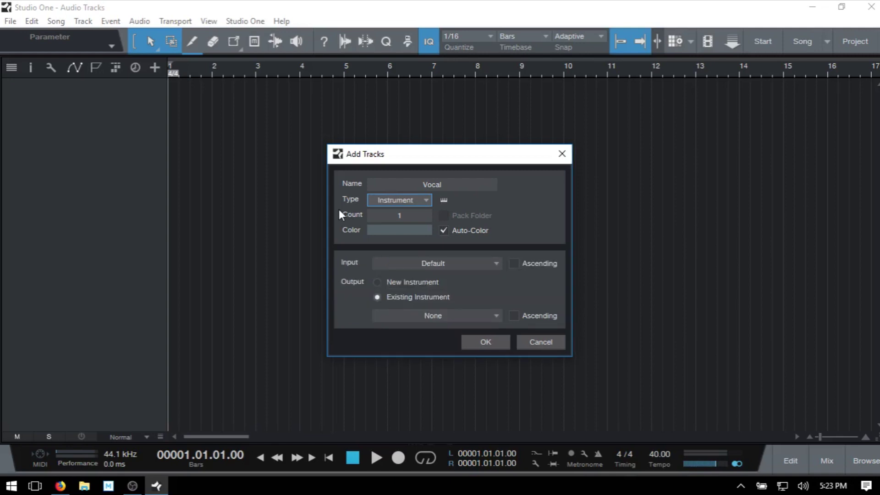
{"action": "key", "text": "Down"}
{"action": "key", "text": "Down"}
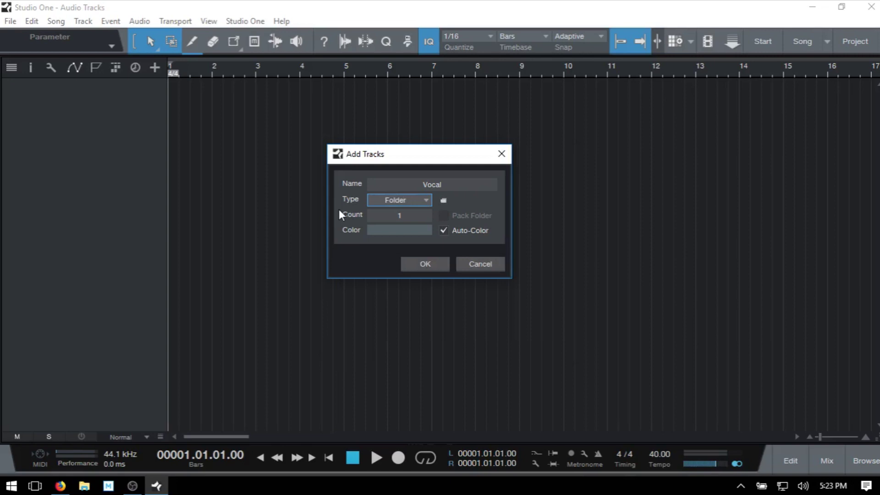
{"action": "key", "text": "Up"}
{"action": "key", "text": "Up"}
{"action": "key", "text": "Up"}
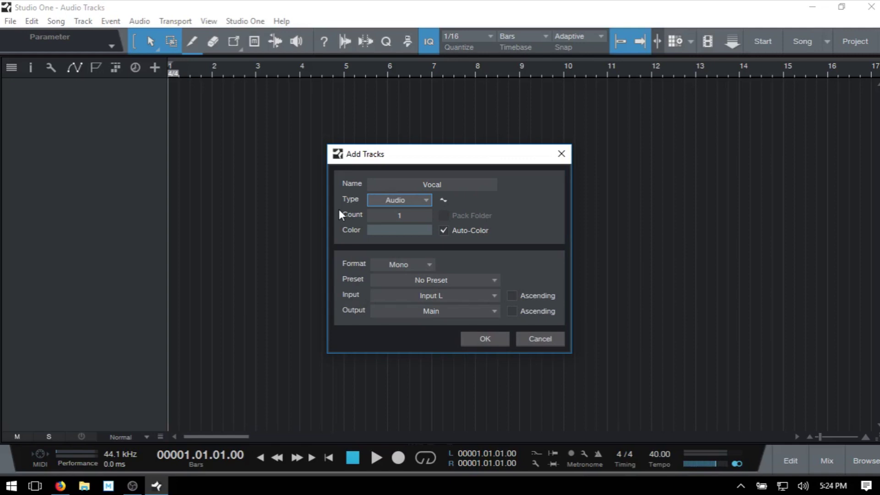
Go through the remaining Add Tracks fields, toggling the input's Ascending option on and off.
{"action": "key", "text": "Tab"}
{"action": "key", "text": "Tab"}
{"action": "key", "text": "Tab"}
{"action": "key", "text": "Tab"}
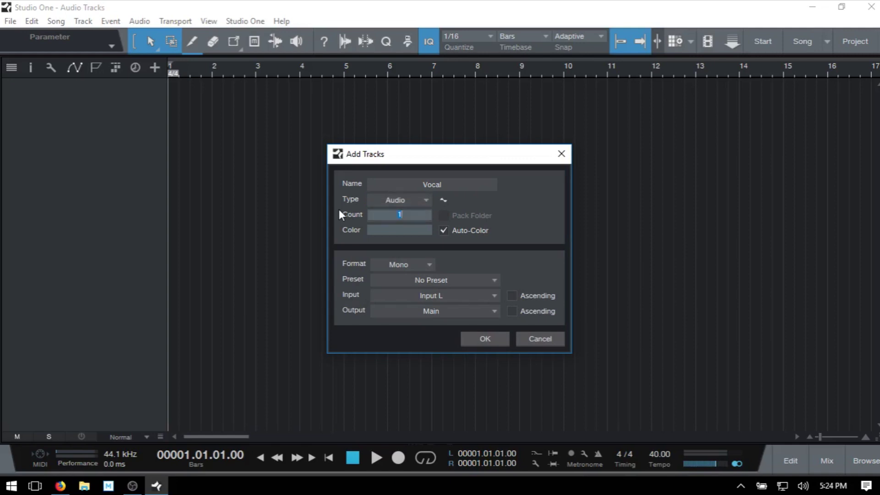
{"action": "key", "text": "Tab"}
{"action": "key", "text": "Tab"}
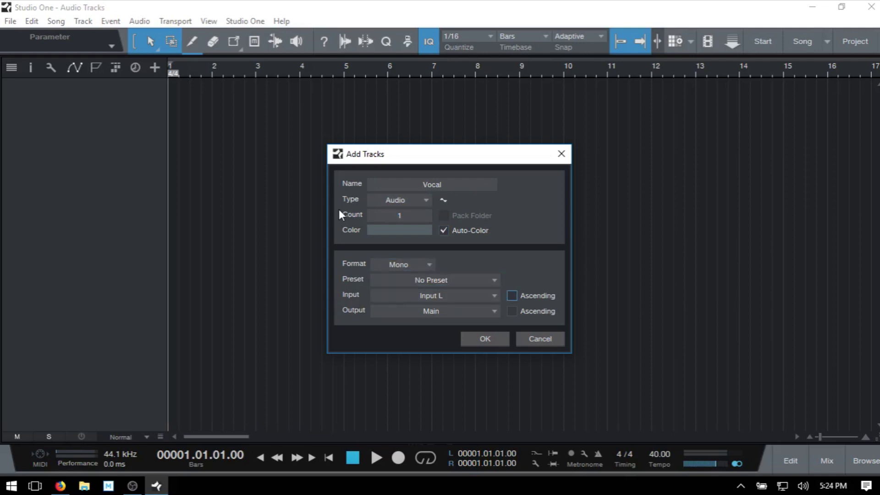
{"action": "key", "text": "space"}
{"action": "key", "text": "space"}
{"action": "key", "text": "shift+Tab"}
{"action": "key", "text": "shift+Tab"}
{"action": "key", "text": "shift+Tab"}
{"action": "key", "text": "shift+Tab"}
{"action": "key", "text": "shift+Tab"}
{"action": "key", "text": "shift+Tab"}
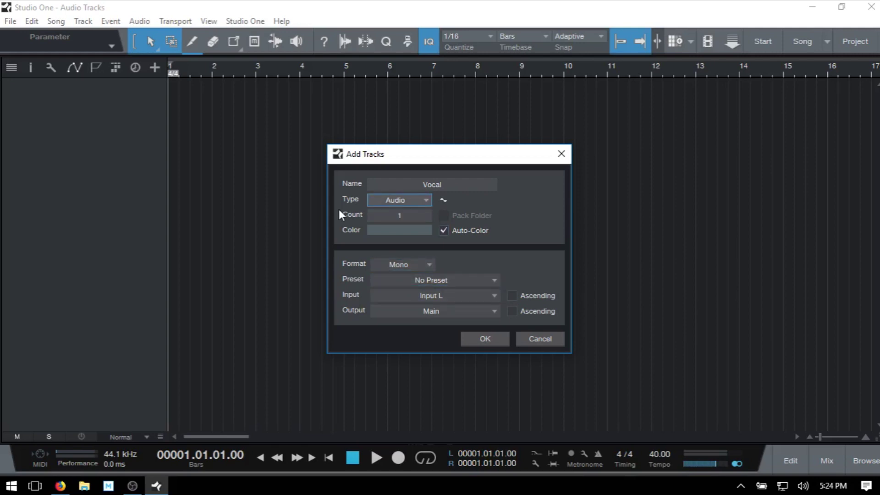
Set the number of Vocal tracks in the Add Tracks dialog to 4.
{"action": "key", "text": "Tab"}
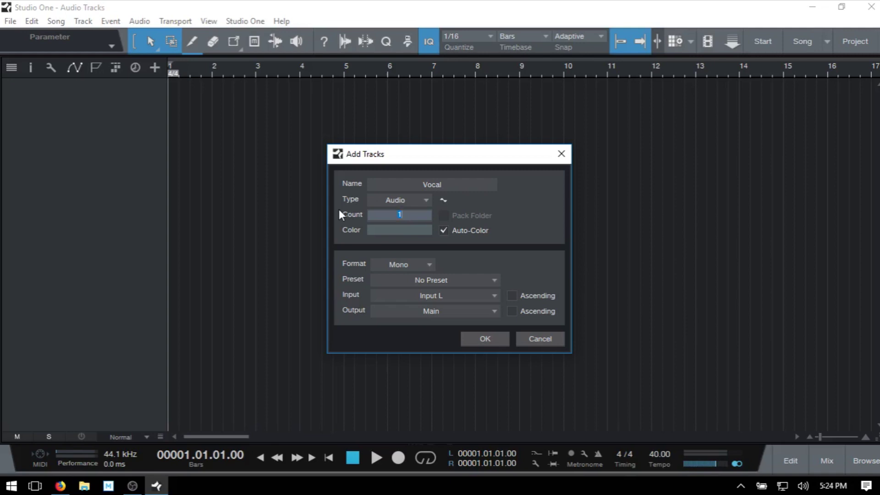
{"action": "type", "text": "4"}
{"action": "key", "text": "Tab"}
{"action": "key", "text": "shift+Tab"}
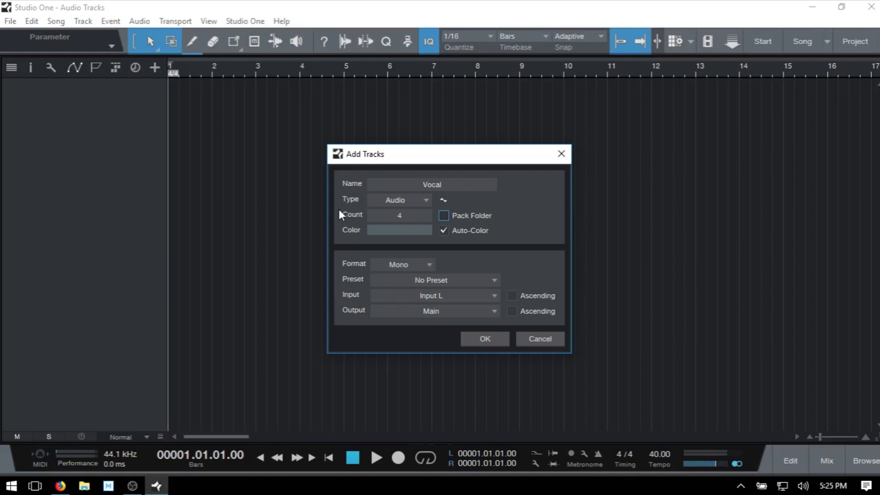
Toggle the Pack Folder option for the four Vocal tracks on and off again.
{"action": "key", "text": "space"}
{"action": "key", "text": "space"}
{"action": "key", "text": "Tab"}
{"action": "key", "text": "Tab"}
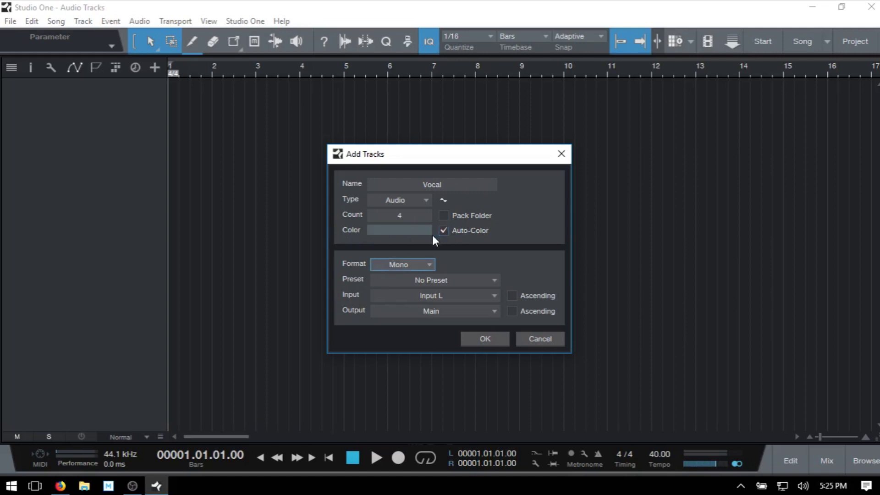
Disable Auto-Color, view the track colour palette without picking a colour, and enable Auto-Color again.
{"action": "key", "text": "Tab"}
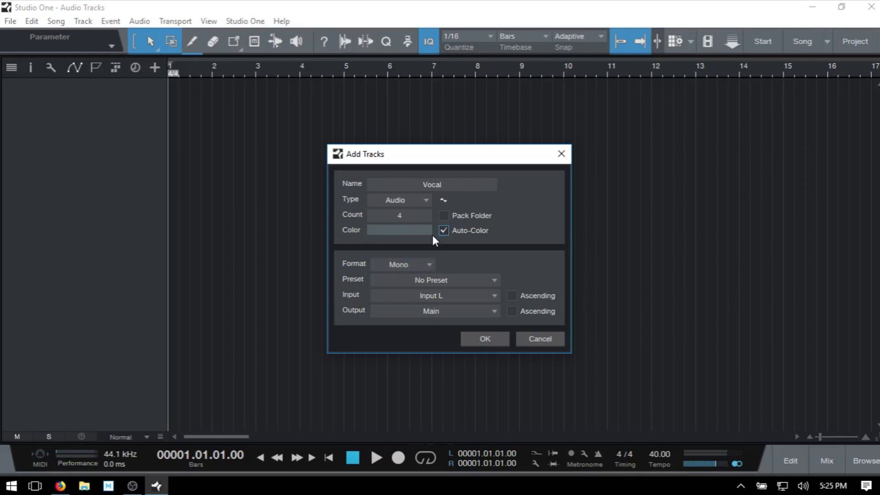
{"action": "key", "text": "space"}
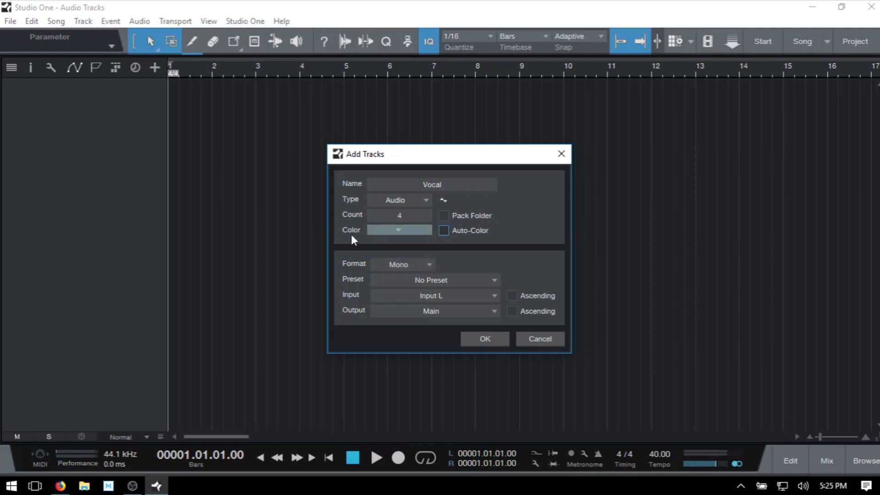
{"action": "left_click", "coordinate": [400, 230]}
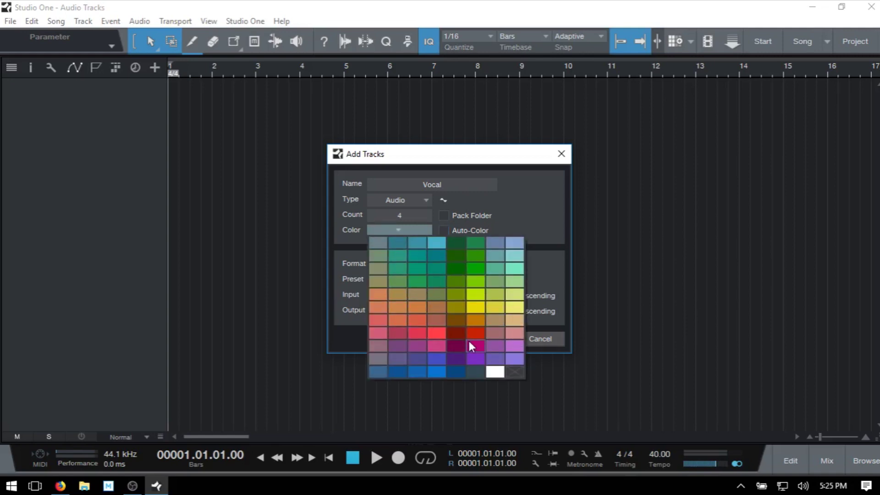
{"action": "left_click", "coordinate": [514, 211]}
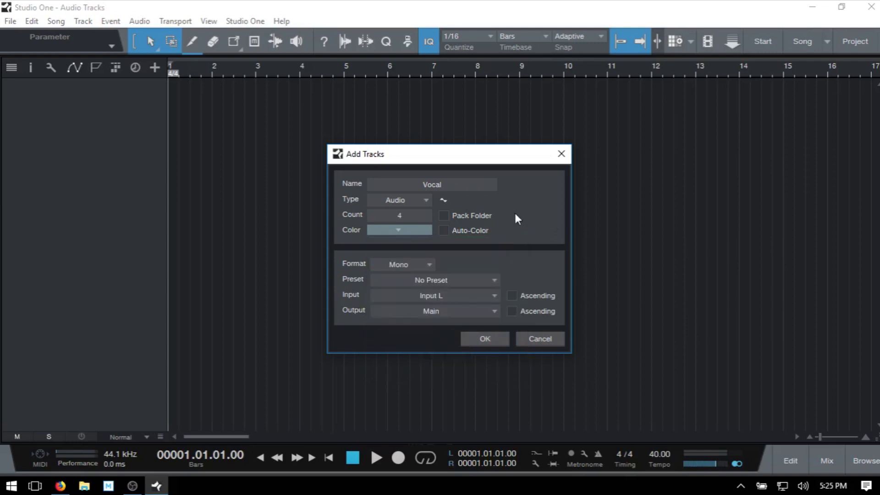
{"action": "left_click", "coordinate": [444, 231]}
Switch the track format to Stereo and back to Mono, and check the available format options.
{"action": "key", "text": "Tab"}
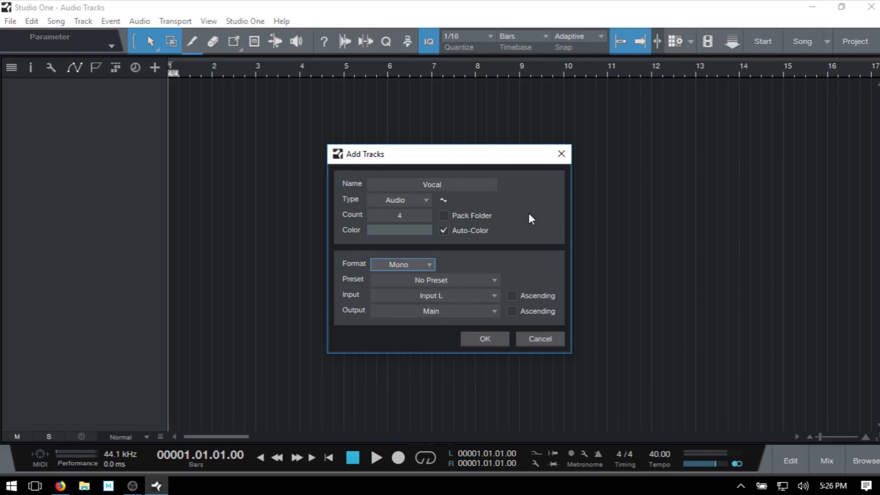
{"action": "key", "text": "Down"}
{"action": "key", "text": "Up"}
{"action": "left_click", "coordinate": [431, 265]}
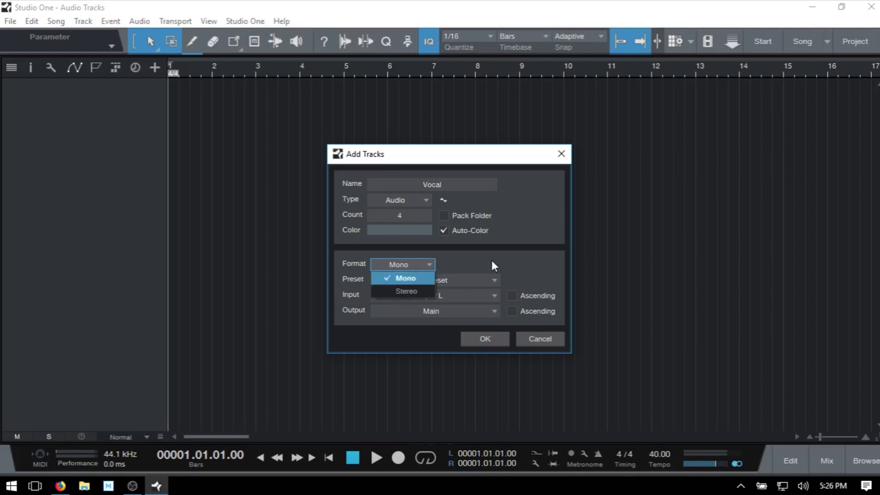
{"action": "key", "text": "Escape"}
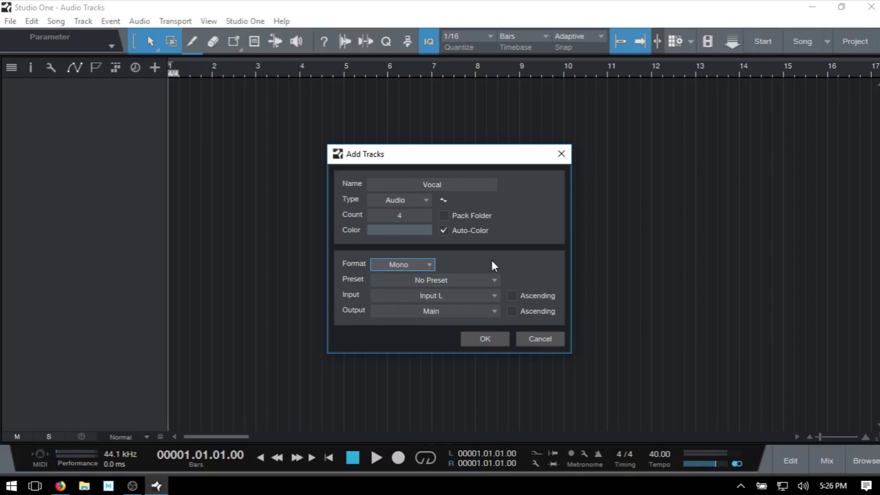
Choose the Female Live preset from the Vocals presets and add the four mono Vocal tracks to the song.
{"action": "key", "text": "Tab"}
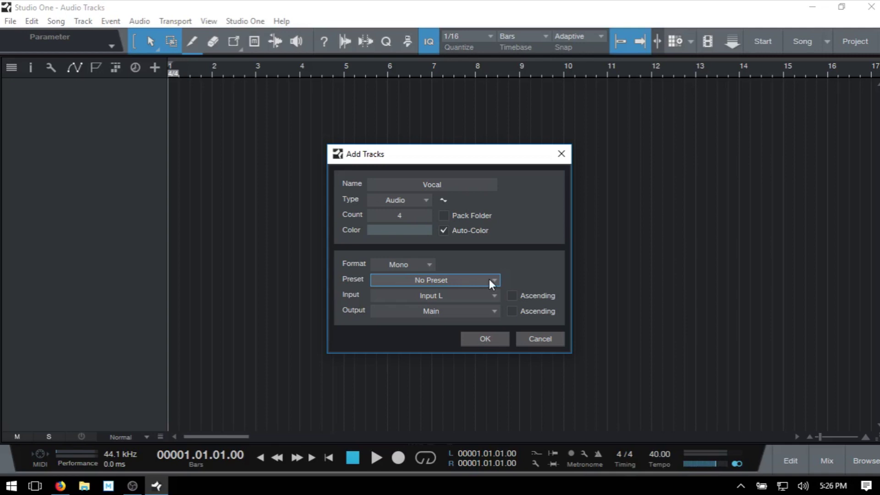
{"action": "left_click", "coordinate": [490, 281]}
{"action": "left_click", "coordinate": [561, 267]}
{"action": "left_click", "coordinate": [496, 280]}
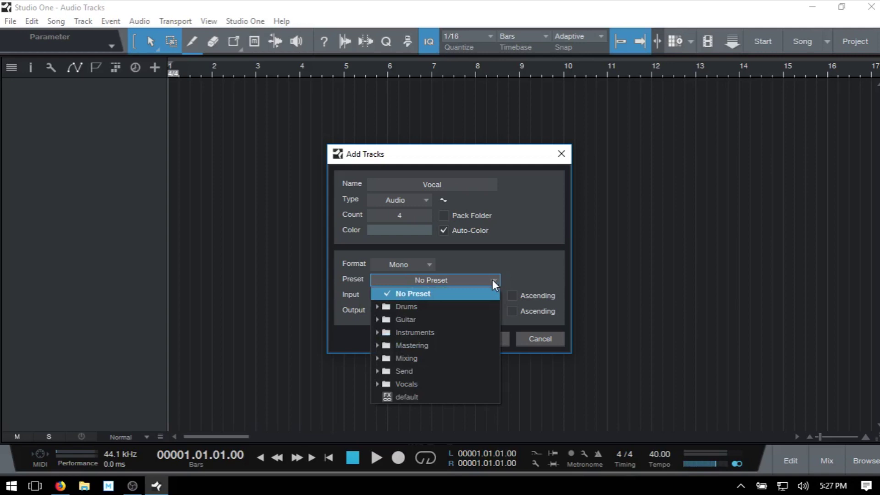
{"action": "left_click", "coordinate": [411, 383]}
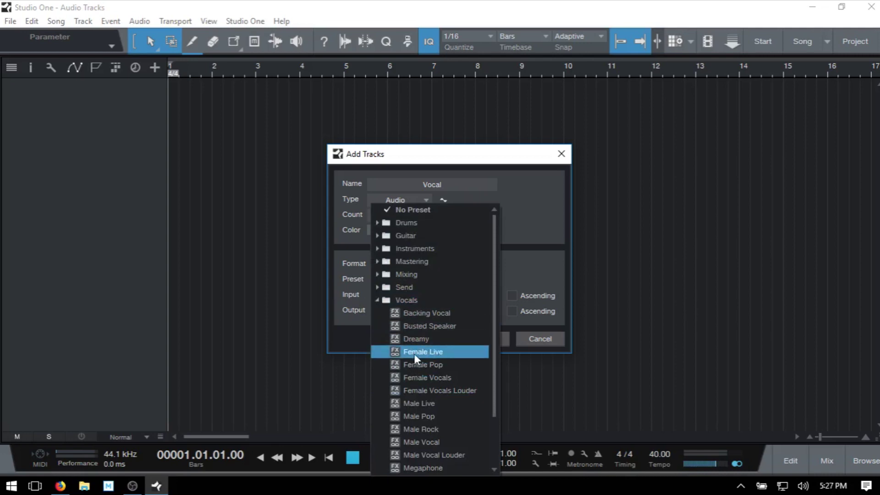
{"action": "left_click", "coordinate": [452, 351]}
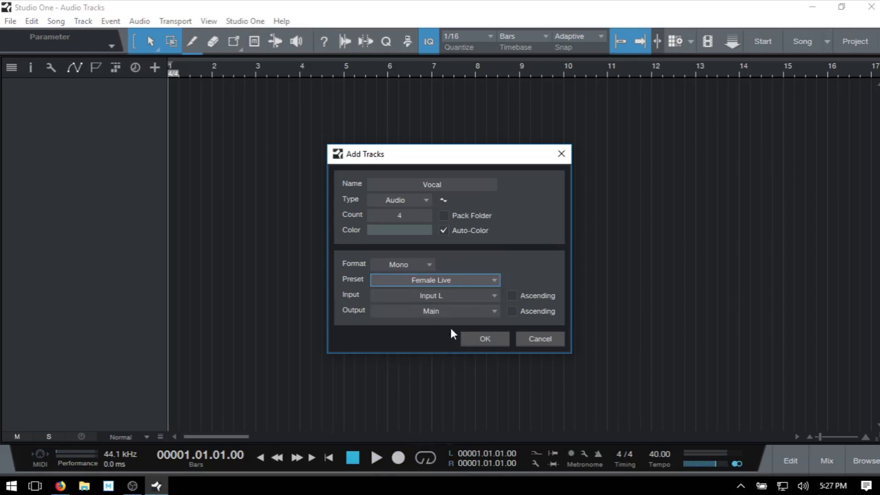
{"action": "left_click", "coordinate": [483, 342]}
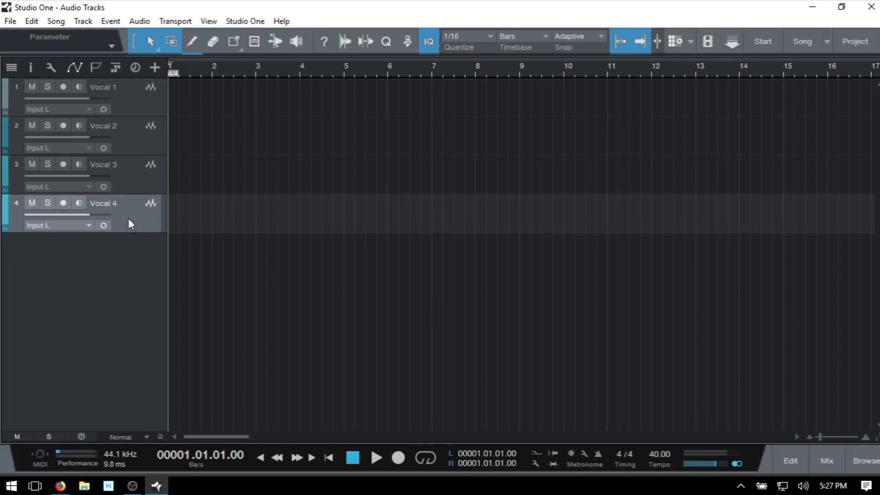
Show the mixer, expand the Vocal 4 channel and inspect its Compressor, Pro EQ and Expander inserts.
{"action": "key", "text": "F3"}
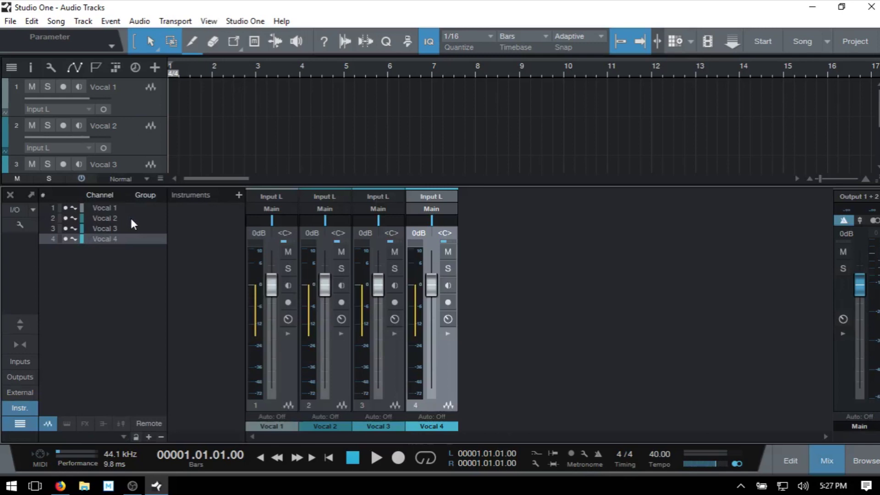
{"action": "left_click", "coordinate": [447, 334]}
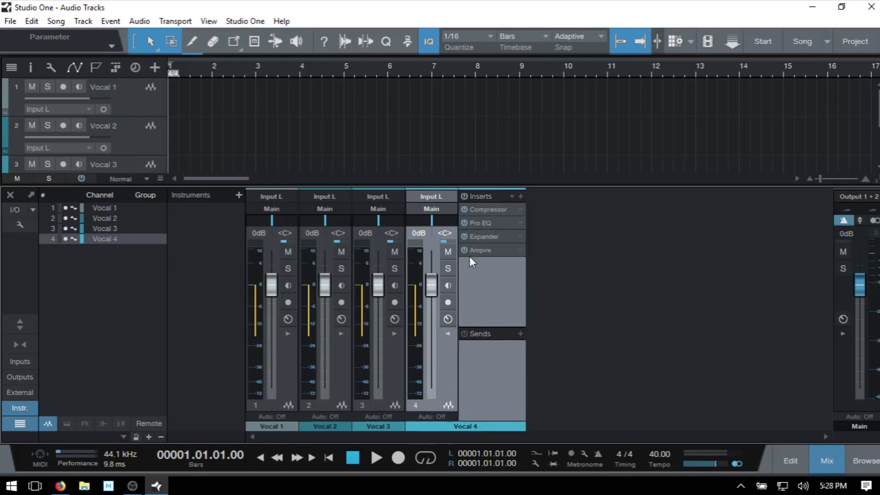
{"action": "left_click", "coordinate": [491, 209]}
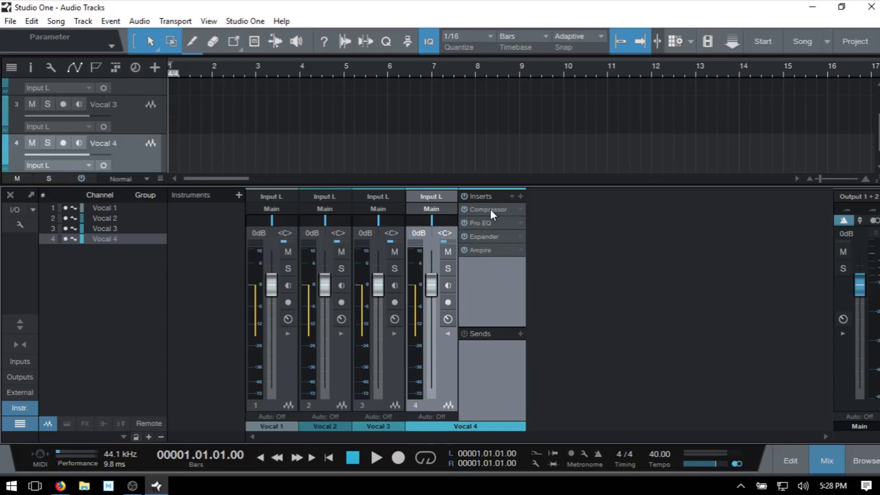
{"action": "left_click", "coordinate": [490, 209]}
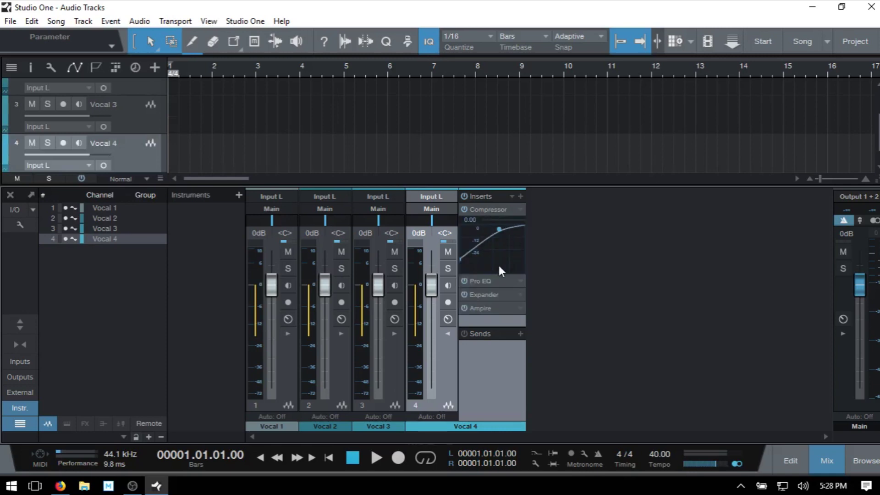
{"action": "left_click", "coordinate": [486, 209]}
{"action": "left_click", "coordinate": [483, 223]}
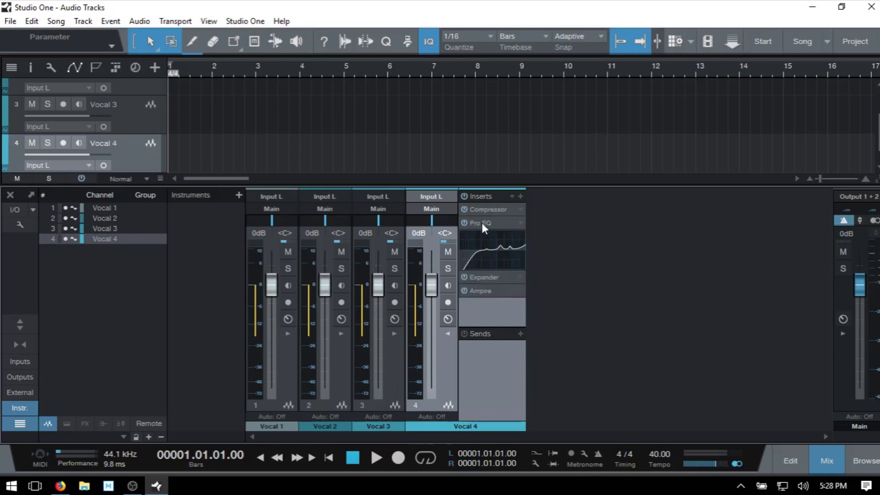
{"action": "left_click", "coordinate": [482, 223]}
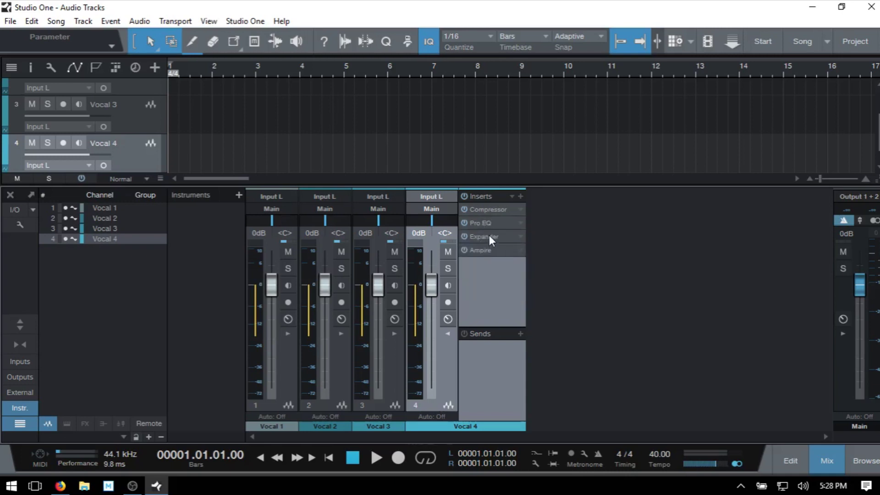
{"action": "left_click", "coordinate": [489, 236]}
{"action": "left_click", "coordinate": [488, 236]}
View the full Compressor settings of Vocal 4, then collapse the channel and hide the mixer.
{"action": "double_click", "coordinate": [488, 210]}
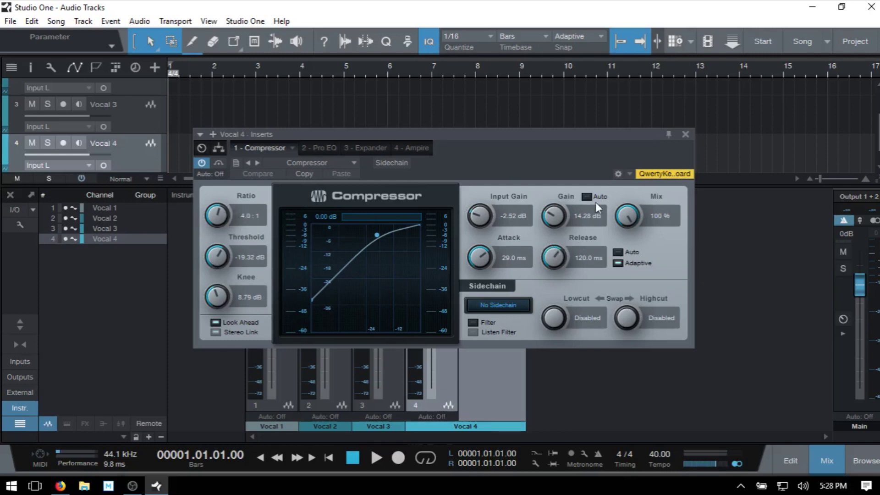
{"action": "left_click", "coordinate": [686, 134]}
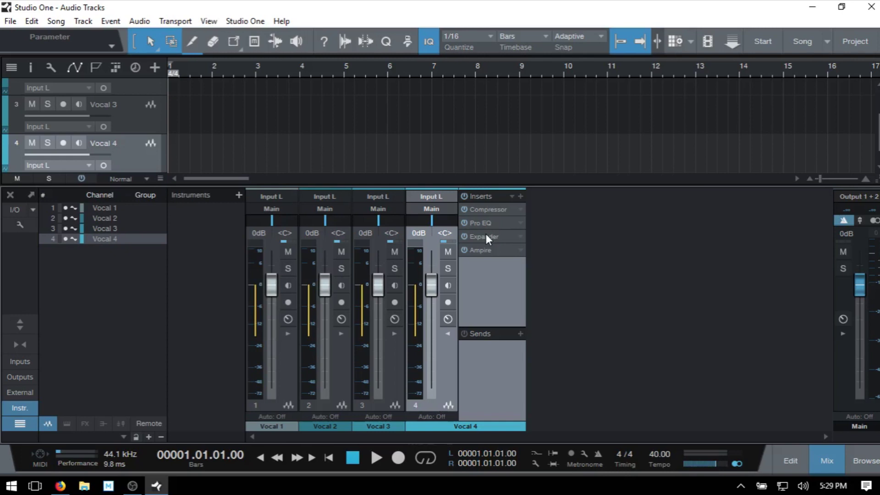
{"action": "left_click", "coordinate": [448, 333]}
{"action": "key", "text": "F3"}
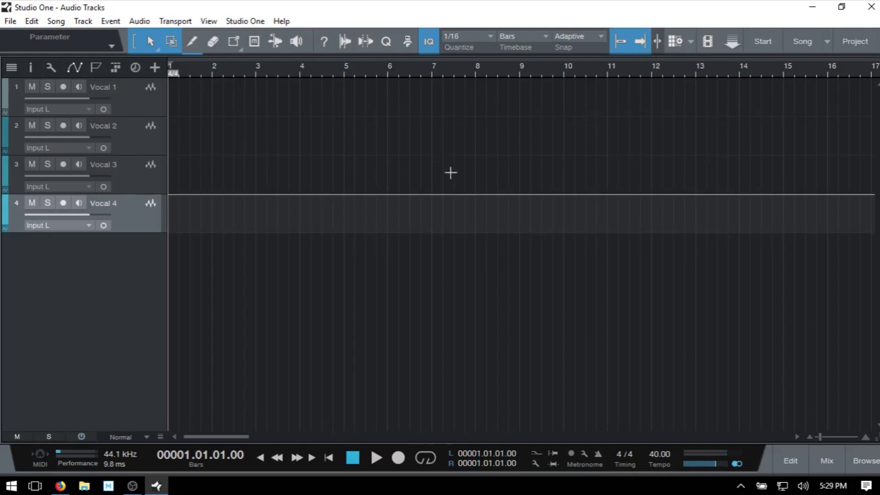
Delete all four Vocal tracks from the song.
{"action": "key", "text": "shift+Up"}
{"action": "key", "text": "shift+Up"}
{"action": "key", "text": "shift+Up"}
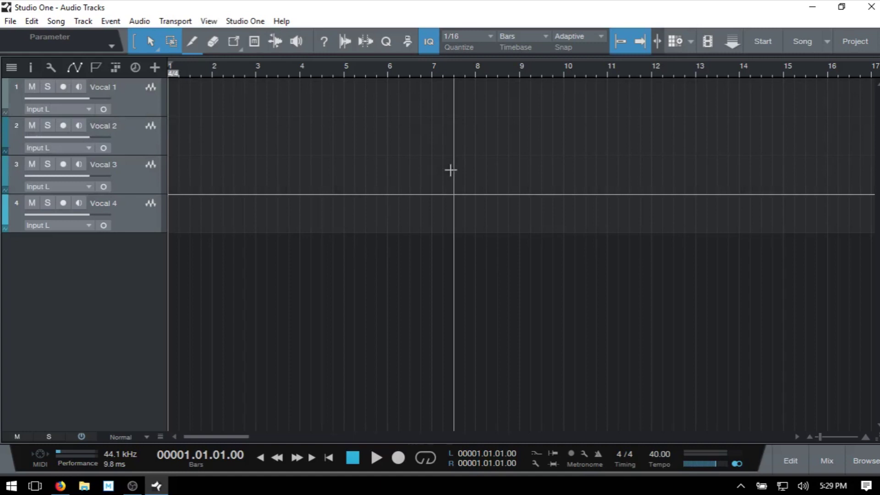
{"action": "key", "text": "Delete"}
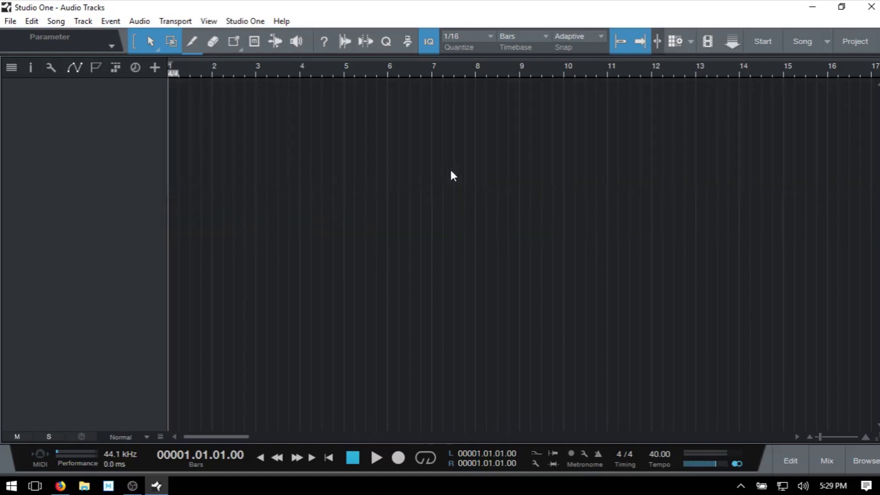
Reopen the Add Tracks dialog and check which inputs are available for the Vocal tracks.
{"action": "key", "text": "t"}
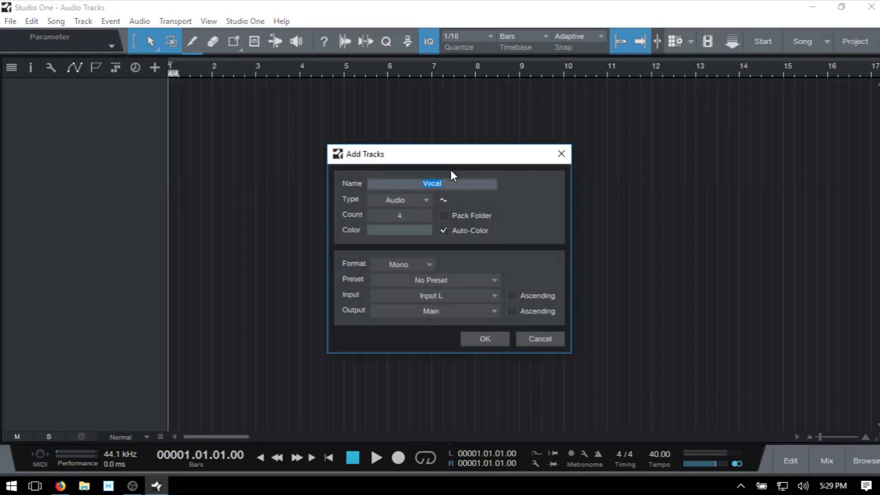
{"action": "key", "text": "Tab"}
{"action": "key", "text": "Tab"}
{"action": "key", "text": "Tab"}
{"action": "key", "text": "Tab"}
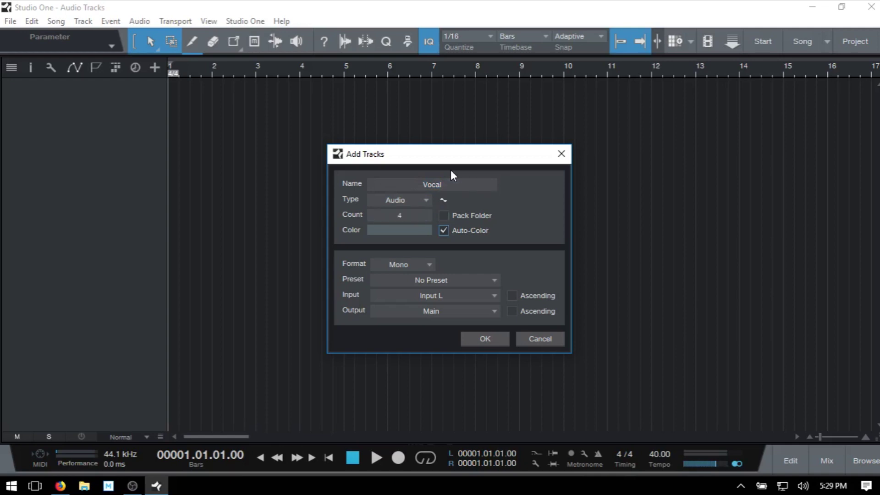
{"action": "key", "text": "Tab"}
{"action": "key", "text": "Tab"}
{"action": "key", "text": "Tab"}
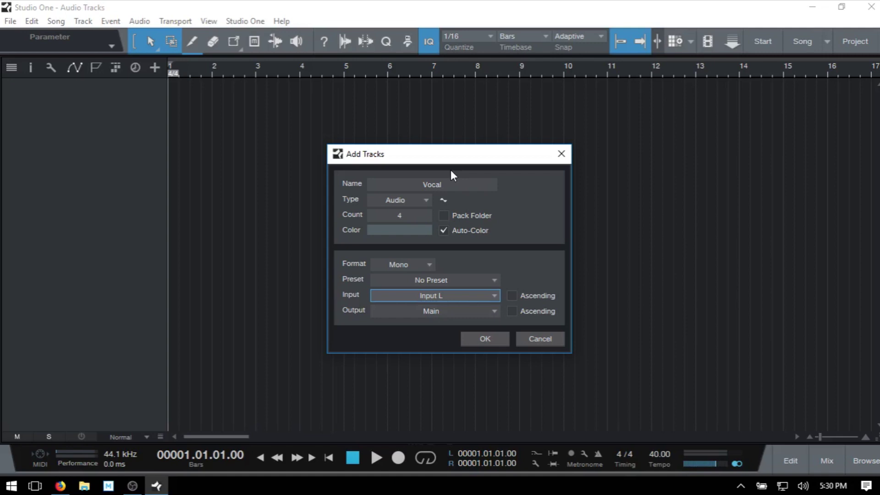
{"action": "left_click", "coordinate": [493, 295]}
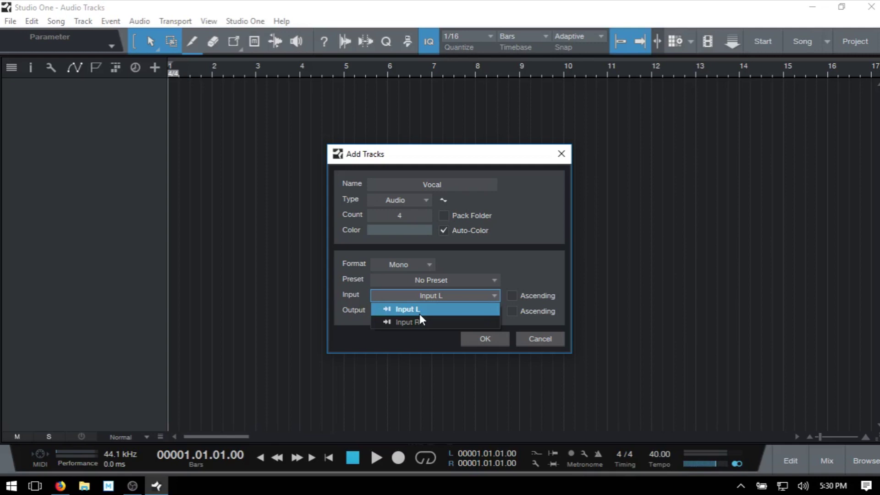
{"action": "left_click", "coordinate": [544, 270]}
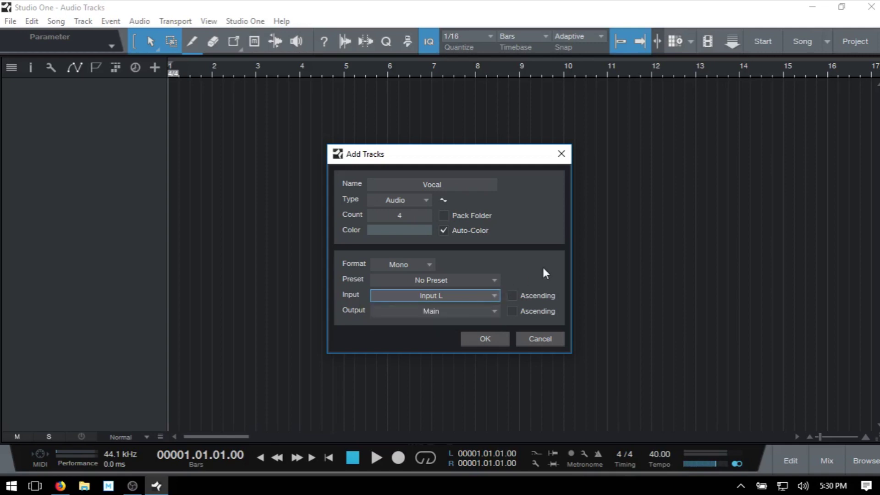
Check the available output options for the Vocal tracks and cancel the Add Tracks dialog.
{"action": "left_click", "coordinate": [439, 312]}
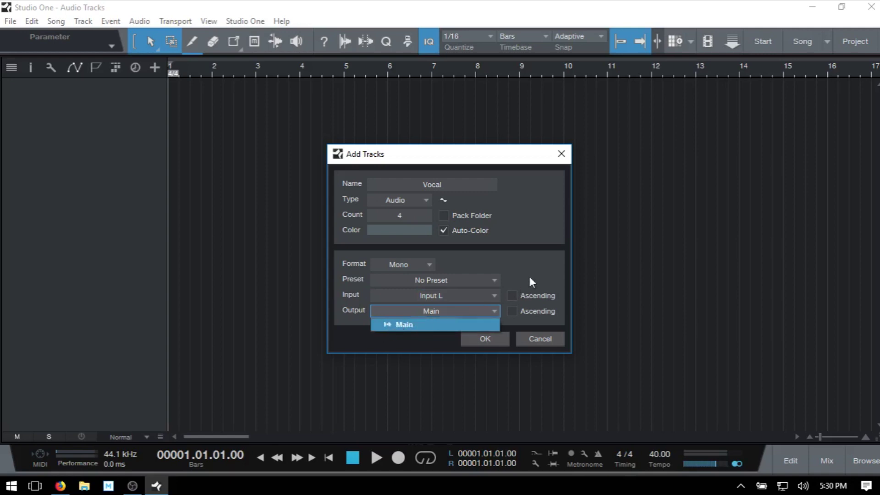
{"action": "left_click", "coordinate": [537, 261]}
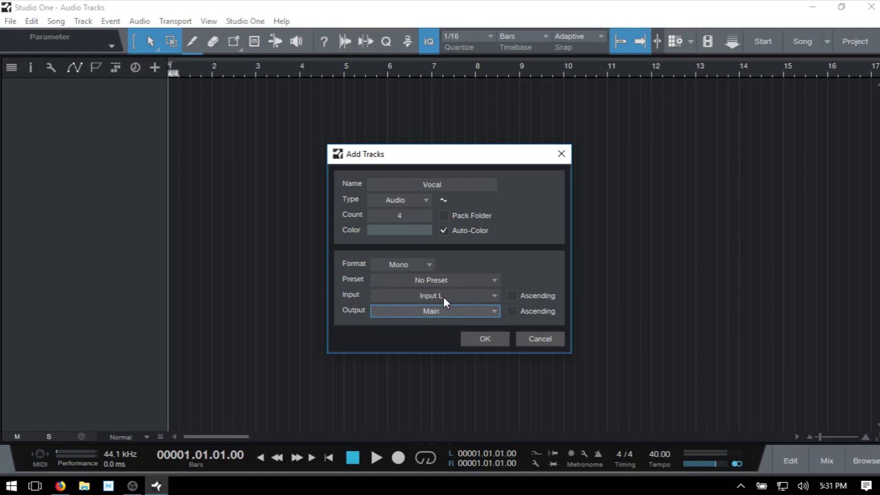
{"action": "left_click", "coordinate": [542, 342]}
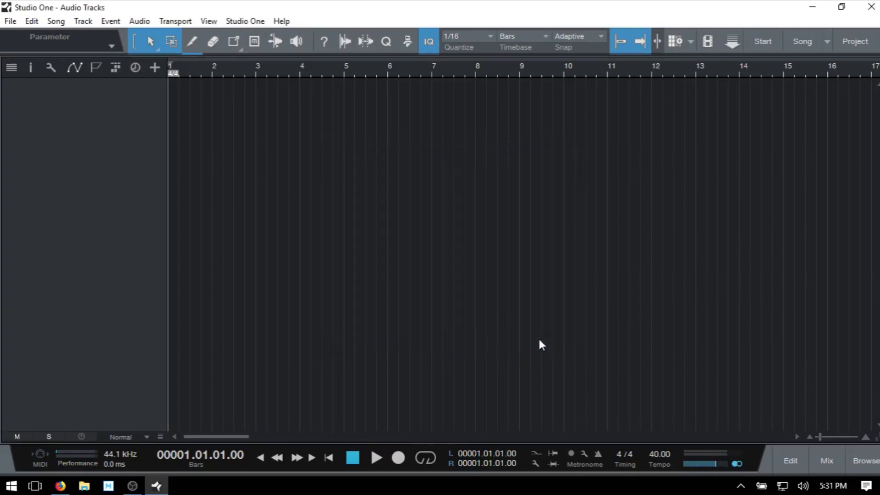
View the song's Audio I/O Setup and close Song Setup without changing anything.
{"action": "left_click", "coordinate": [56, 22]}
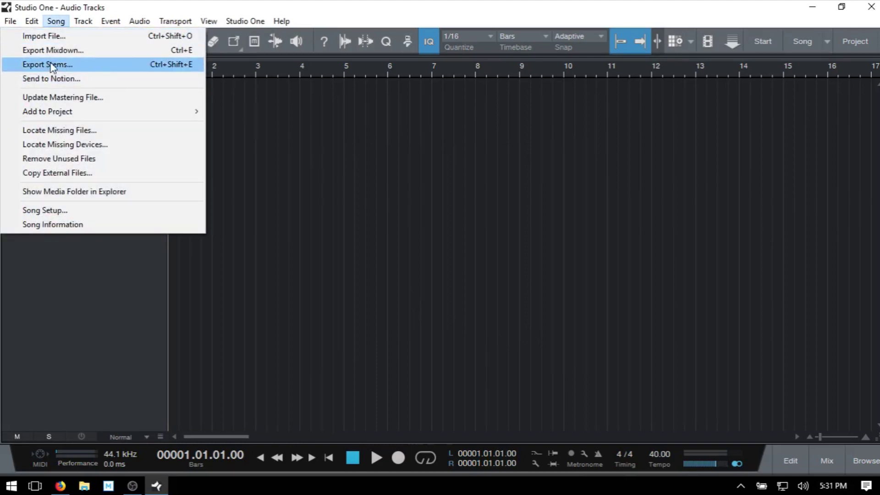
{"action": "left_click", "coordinate": [54, 210]}
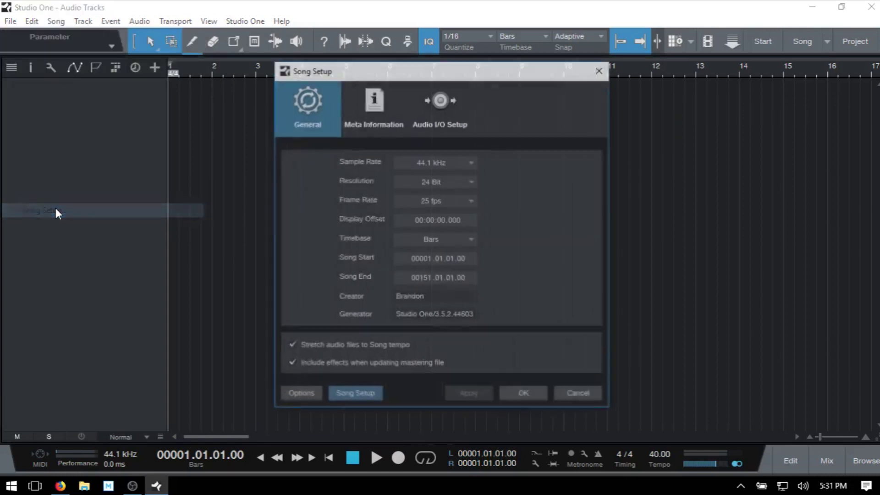
{"action": "left_click", "coordinate": [442, 99]}
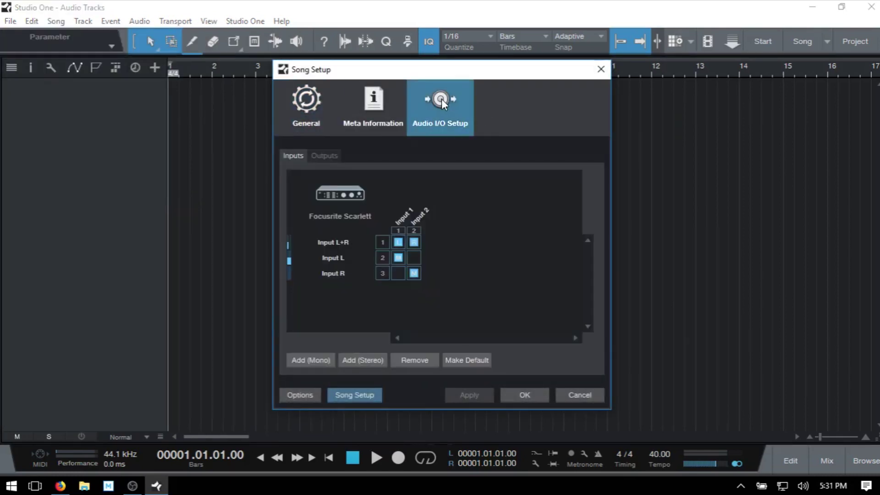
{"action": "left_click", "coordinate": [589, 394]}
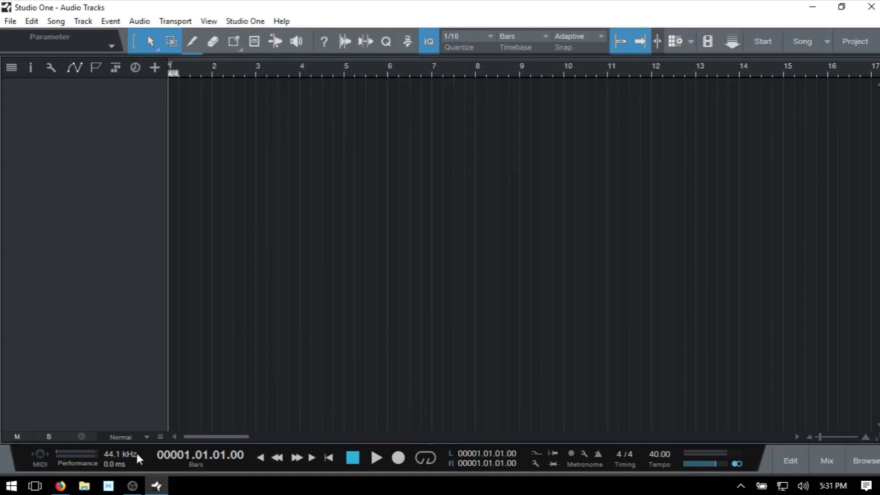
Reopen the Audio I/O Setup and rename the mono Input L channel as Mic 1.
{"action": "left_click", "coordinate": [120, 452]}
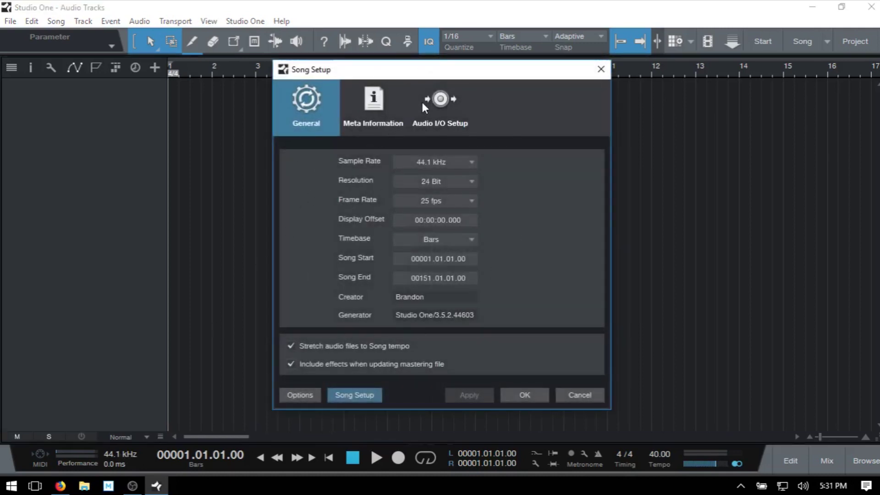
{"action": "left_click", "coordinate": [439, 101]}
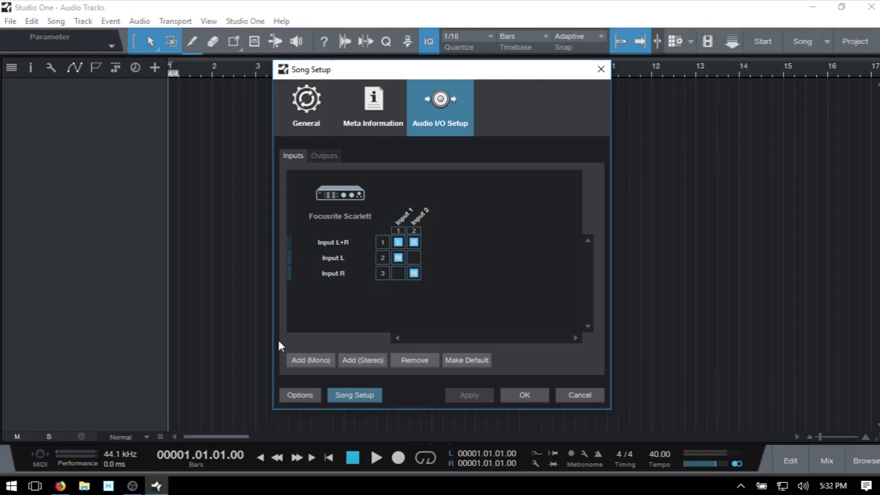
{"action": "double_click", "coordinate": [331, 259]}
{"action": "type", "text": "Mic 1"}
{"action": "key", "text": "Return"}
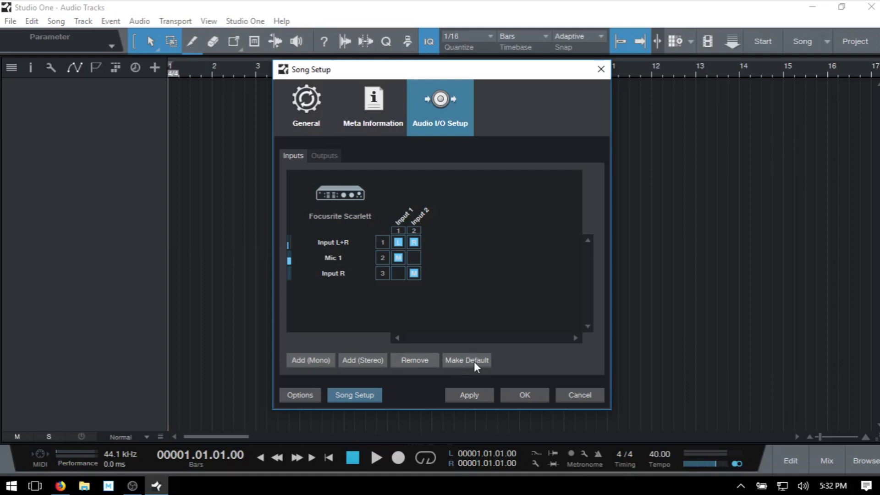
Rename the mono Input R channel as Inst Input.
{"action": "double_click", "coordinate": [331, 272]}
{"action": "type", "text": "Inst Inu"}
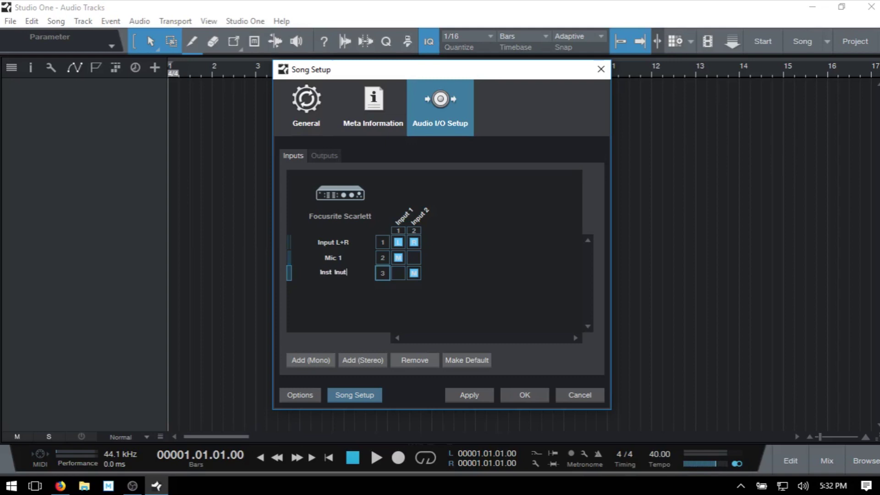
{"action": "key", "text": "BackSpace"}
{"action": "type", "text": "put"}
{"action": "left_click", "coordinate": [338, 299]}
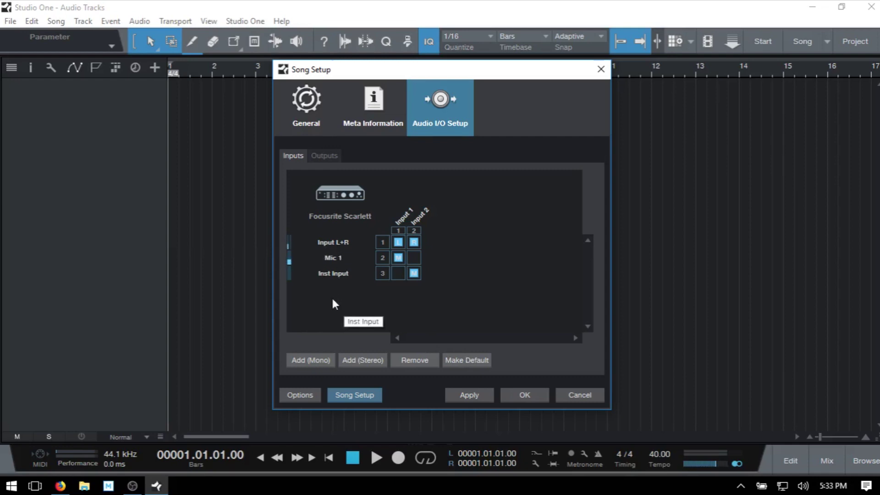
Rename the Input L+R channel as Stereo.
{"action": "double_click", "coordinate": [332, 243]}
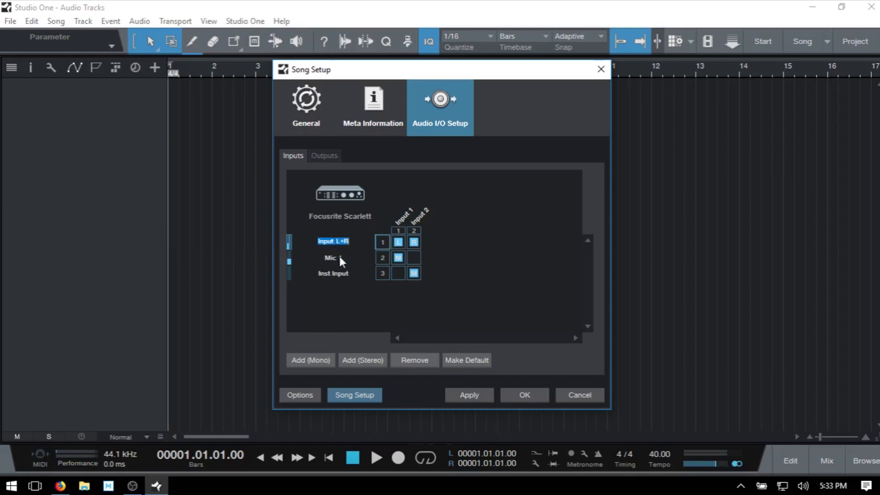
{"action": "type", "text": "Stear"}
{"action": "key", "text": "BackSpace"}
{"action": "key", "text": "BackSpace"}
{"action": "type", "text": "reo"}
{"action": "left_click", "coordinate": [329, 310]}
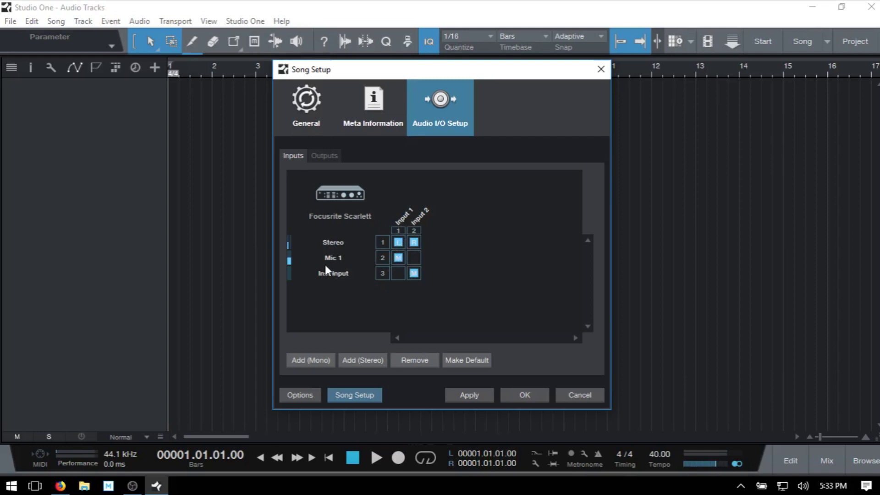
Accept the renamed audio inputs and close Song Setup.
{"action": "left_click", "coordinate": [398, 259]}
{"action": "left_click", "coordinate": [529, 397]}
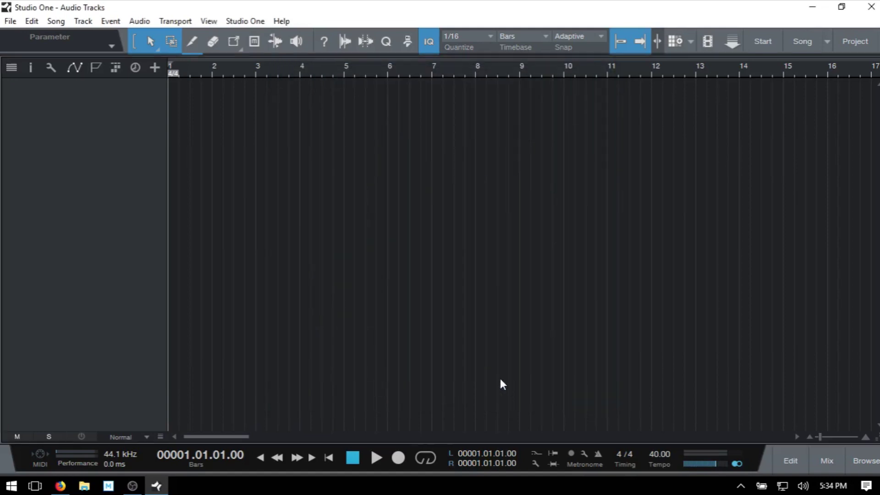
Add four mono Vocal audio tracks with Mic 1 as input and enlarge the tracks to Medium height.
{"action": "key", "text": "t"}
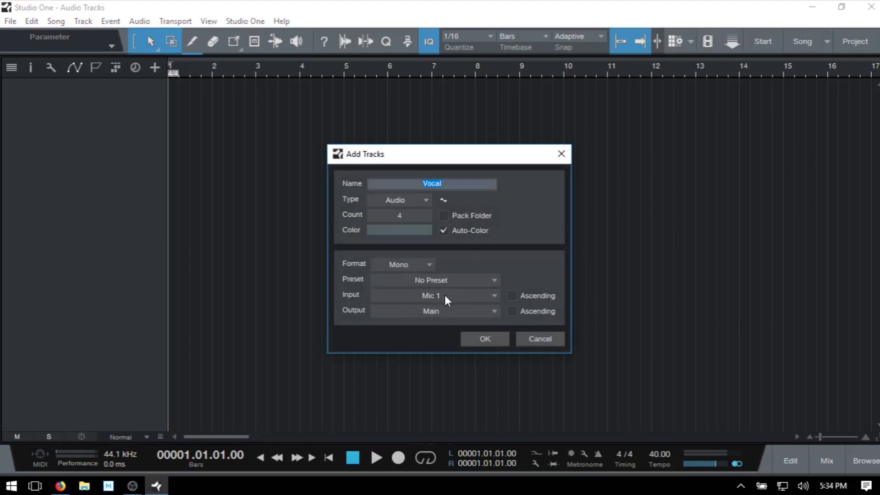
{"action": "left_click", "coordinate": [463, 295]}
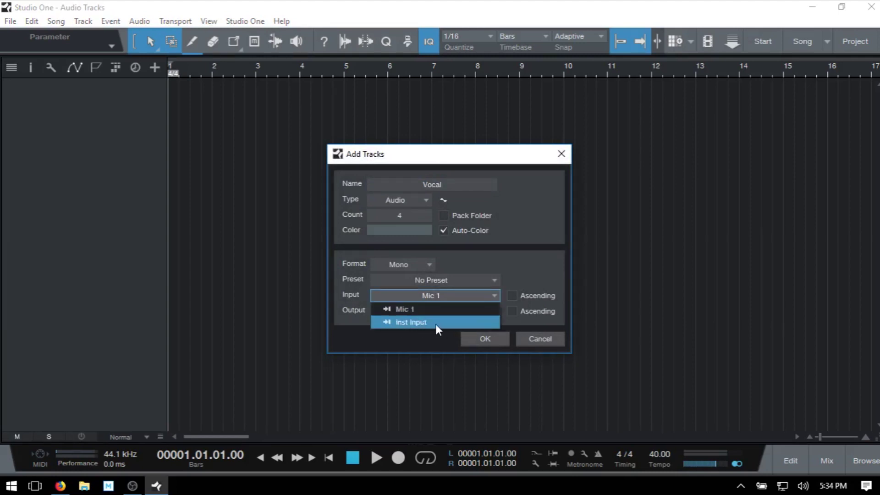
{"action": "left_click", "coordinate": [485, 309]}
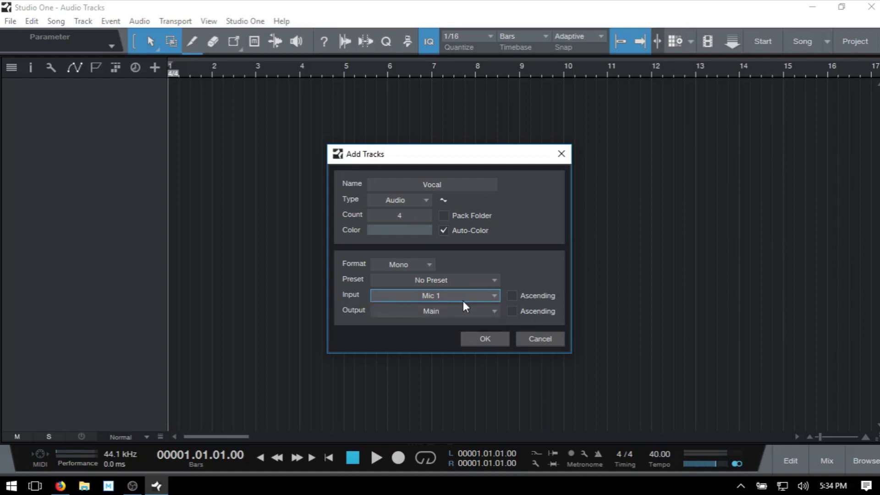
{"action": "left_click", "coordinate": [488, 297]}
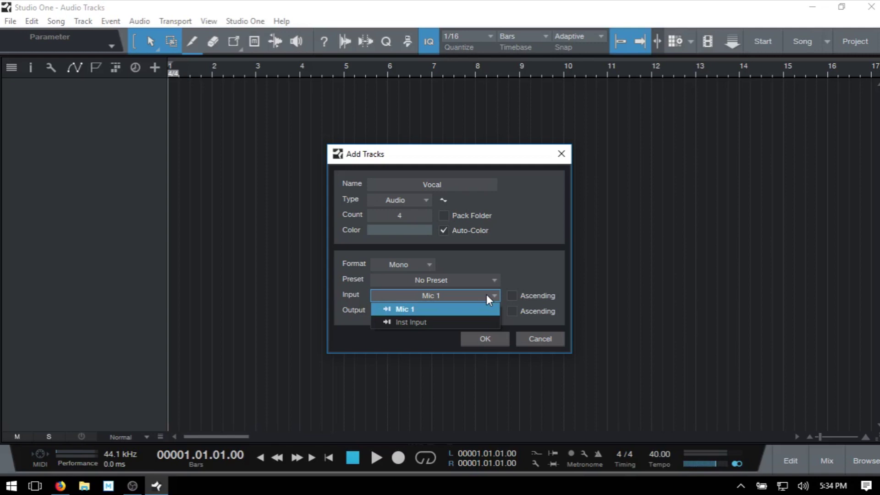
{"action": "left_click", "coordinate": [540, 264]}
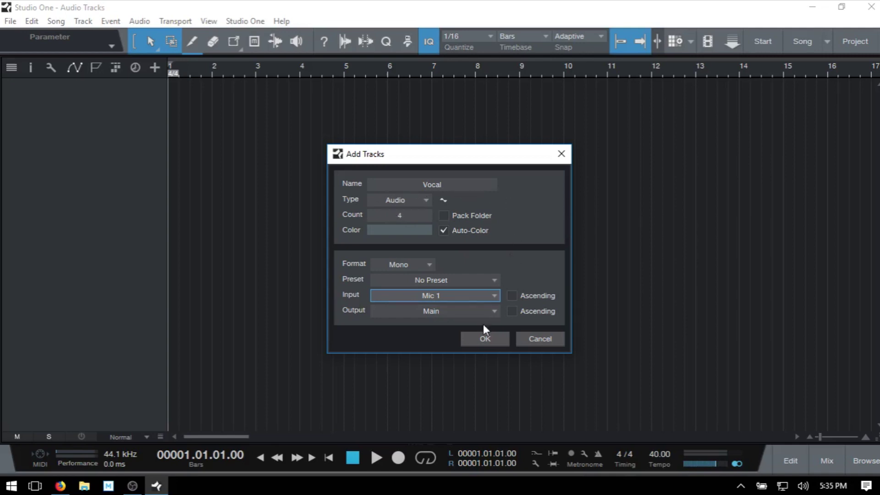
{"action": "left_click", "coordinate": [486, 340]}
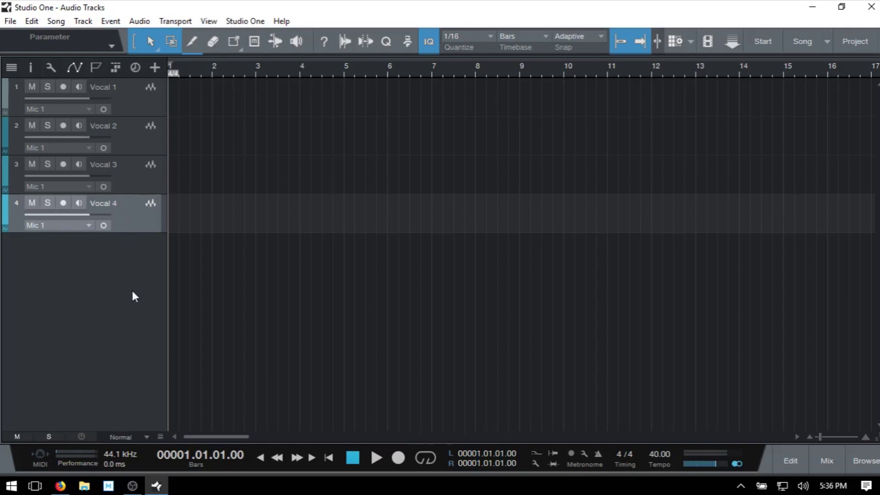
{"action": "key", "text": "shift+e"}
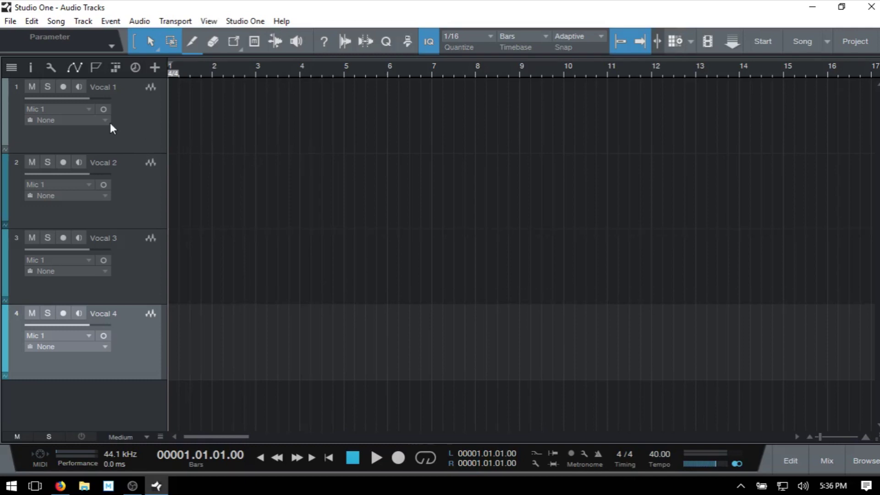
Check the input choices of the Vocal 1 track and view Audio I/O Setup from there, closing it without changes.
{"action": "left_click", "coordinate": [90, 107]}
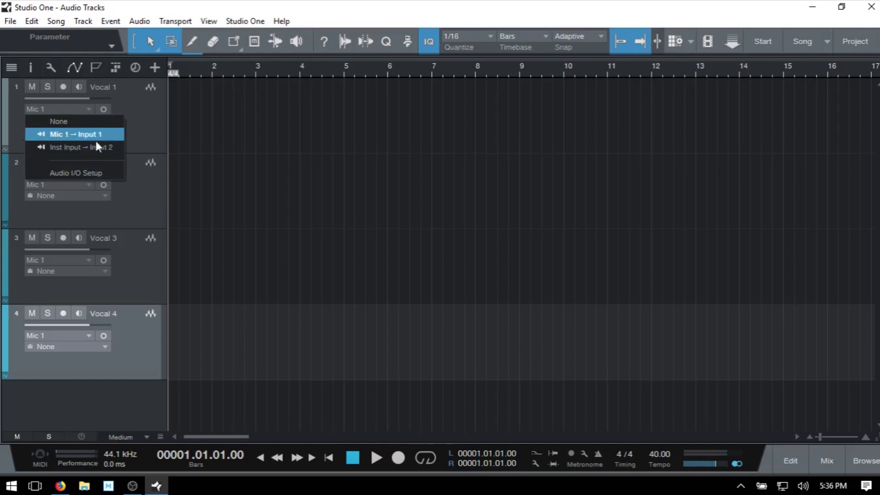
{"action": "left_click", "coordinate": [73, 174]}
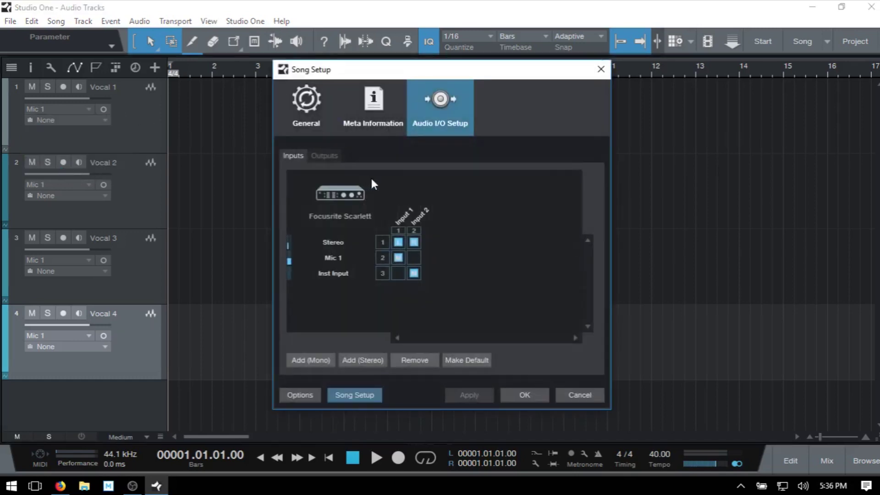
{"action": "left_click", "coordinate": [582, 395]}
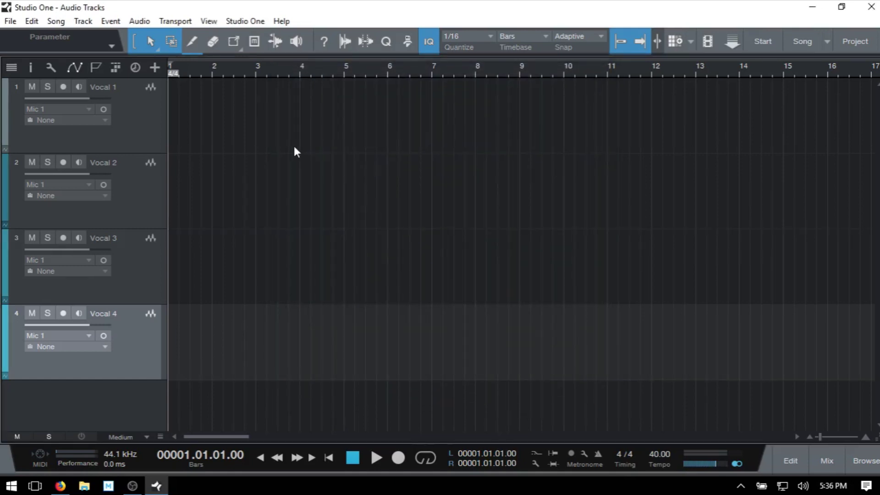
Show the Inspector for the Vocal 4 track and view its input choices without changing the input.
{"action": "key", "text": "F4"}
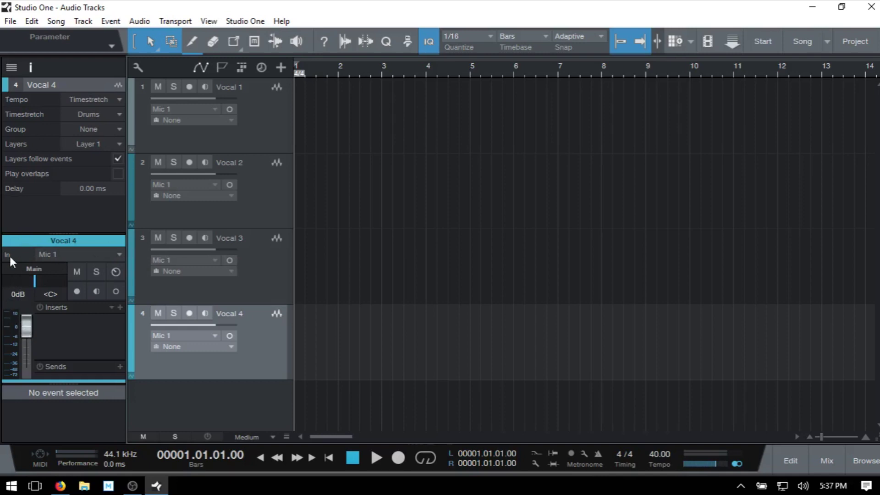
{"action": "left_click", "coordinate": [90, 255]}
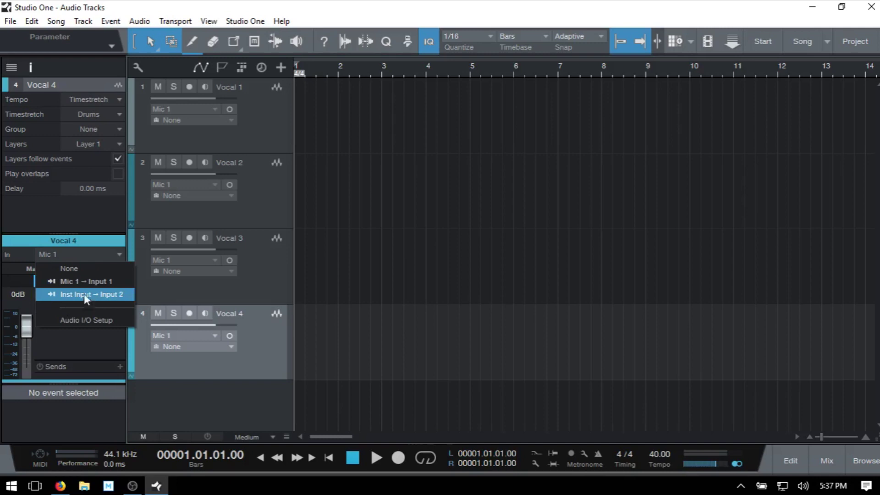
{"action": "left_click", "coordinate": [22, 253]}
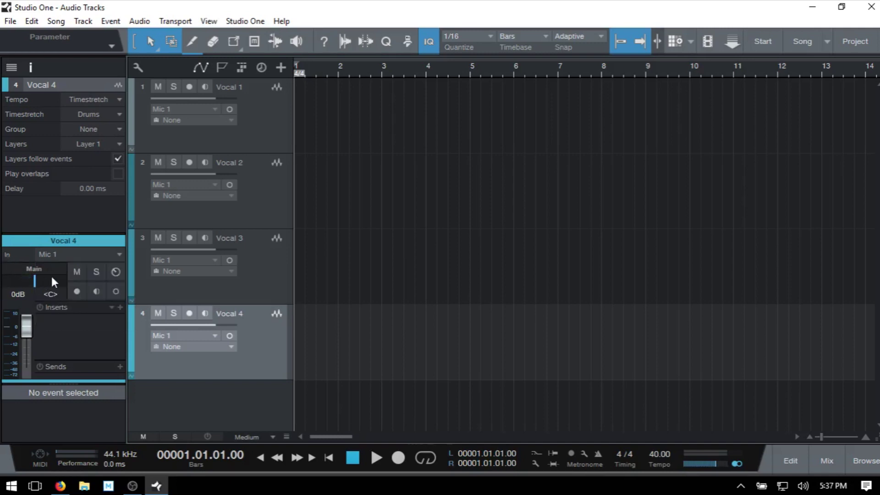
Try out Vocal 4's channel controls in the Inspector, panning it to R10 and resetting the pan to centre.
{"action": "left_click", "coordinate": [36, 272]}
{"action": "left_click", "coordinate": [19, 271]}
{"action": "left_click", "coordinate": [117, 290]}
{"action": "left_click", "coordinate": [116, 292]}
{"action": "left_click_drag", "start_coordinate": [36, 284], "coordinate": [37, 287]}
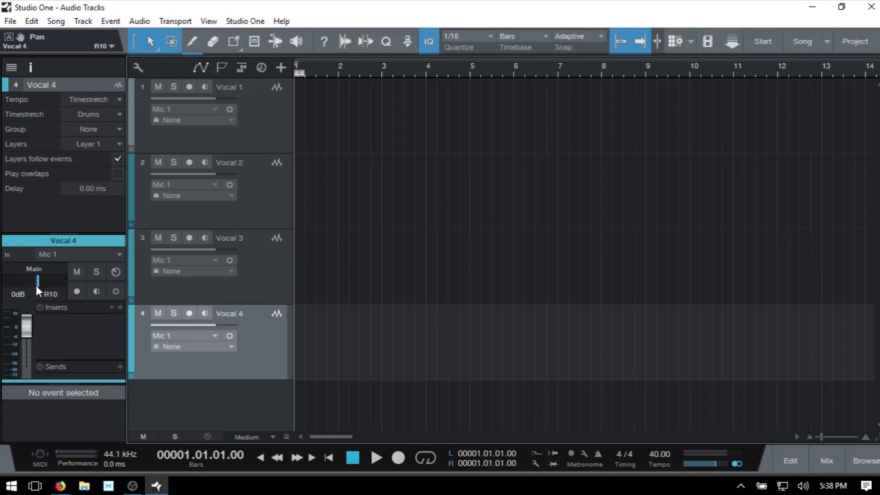
{"action": "double_click", "coordinate": [35, 278]}
View the available insert effects for Vocal 4 without adding one, and hide the Inspector.
{"action": "left_click", "coordinate": [118, 306]}
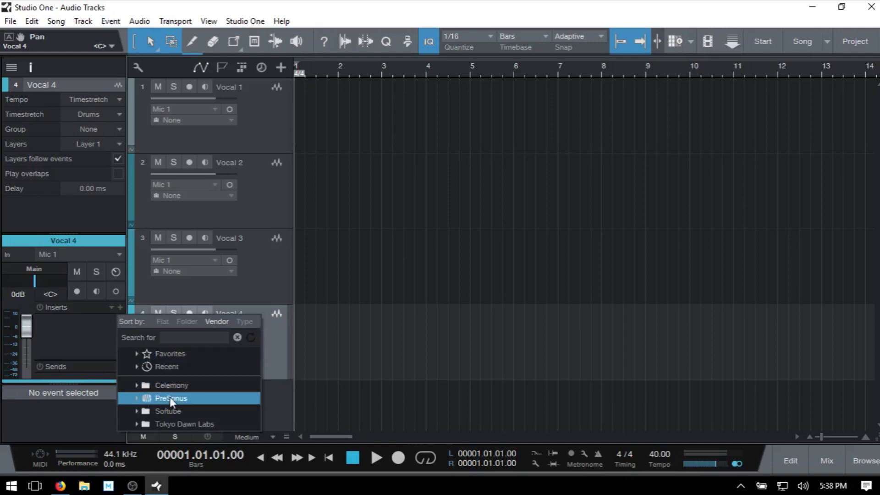
{"action": "left_click", "coordinate": [75, 332]}
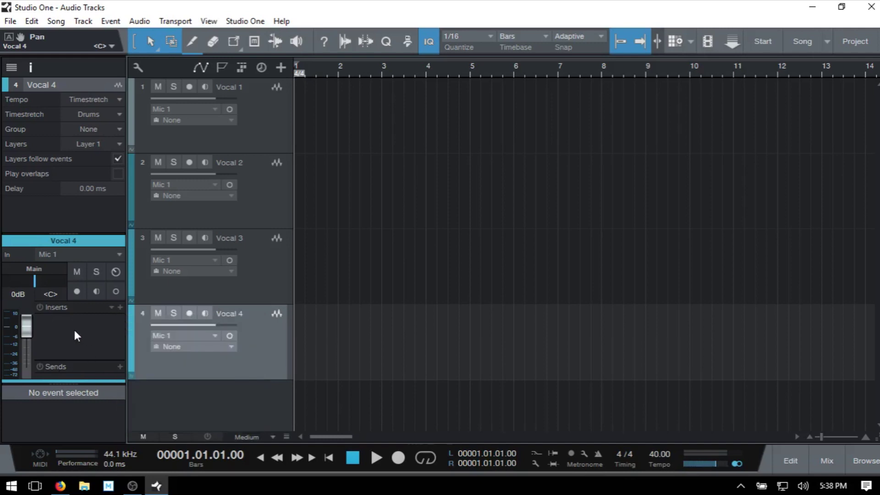
{"action": "key", "text": "F4"}
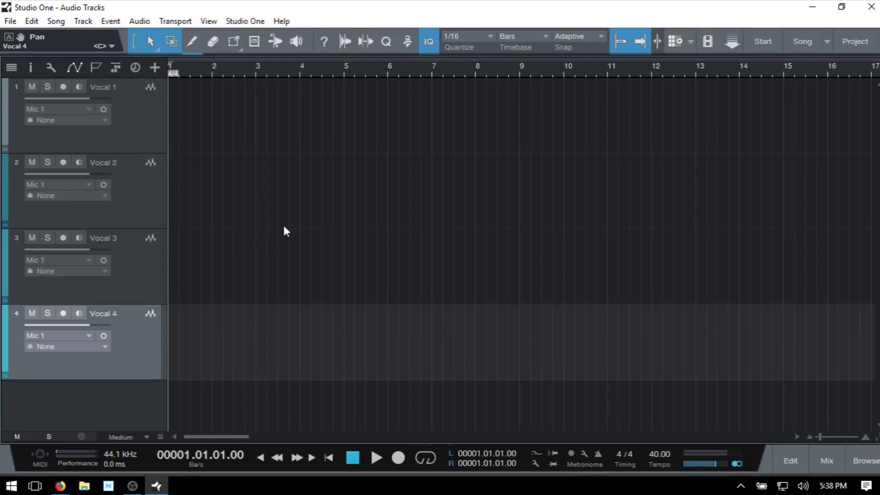
Show the mixing console and check the input choices of the Vocal 4 channel.
{"action": "key", "text": "F3"}
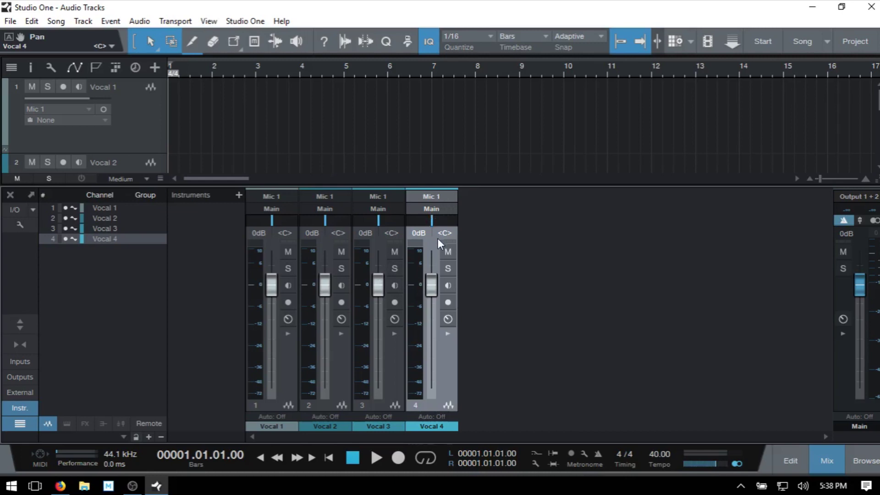
{"action": "left_click", "coordinate": [441, 197]}
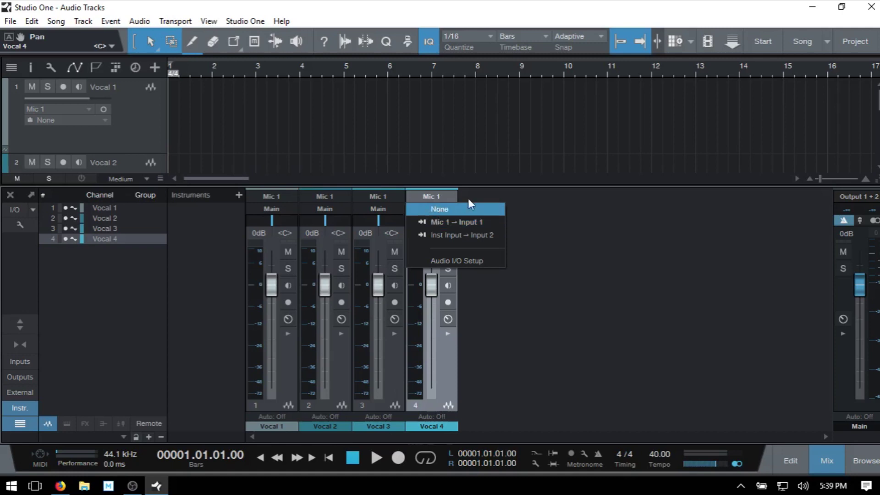
{"action": "left_click", "coordinate": [490, 199]}
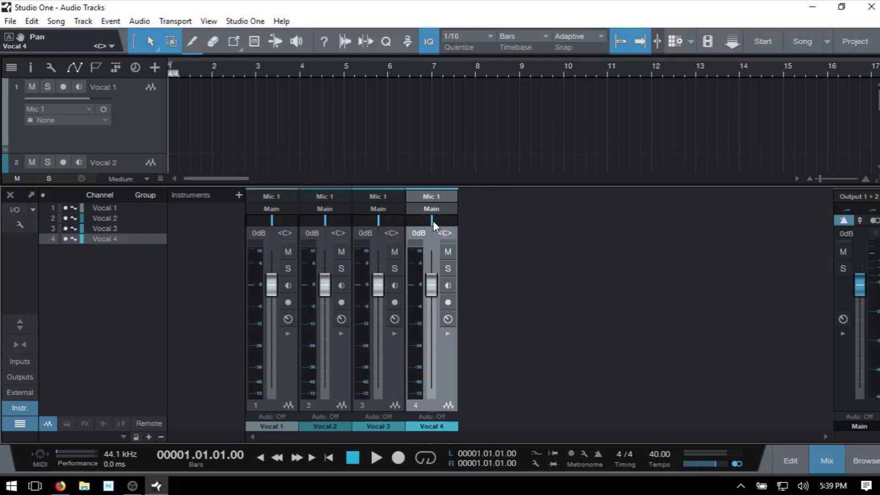
Try setting Vocal 4's volume to -10 dB, raise its fader to about -1.1 dB, and reset it to 0 dB.
{"action": "left_click_drag", "start_coordinate": [432, 221], "coordinate": [433, 219]}
{"action": "type", "text": "-10"}
{"action": "key", "text": "Return"}
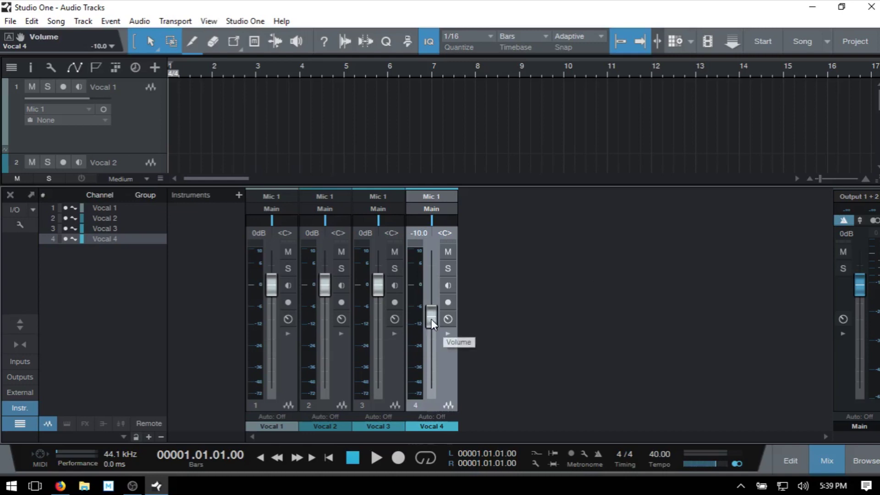
{"action": "mouse_move", "coordinate": [431, 320]}
{"action": "left_mouse_down"}
{"action": "mouse_move", "coordinate": [433, 302]}
{"action": "mouse_move", "coordinate": [429, 313]}
{"action": "left_mouse_up"}
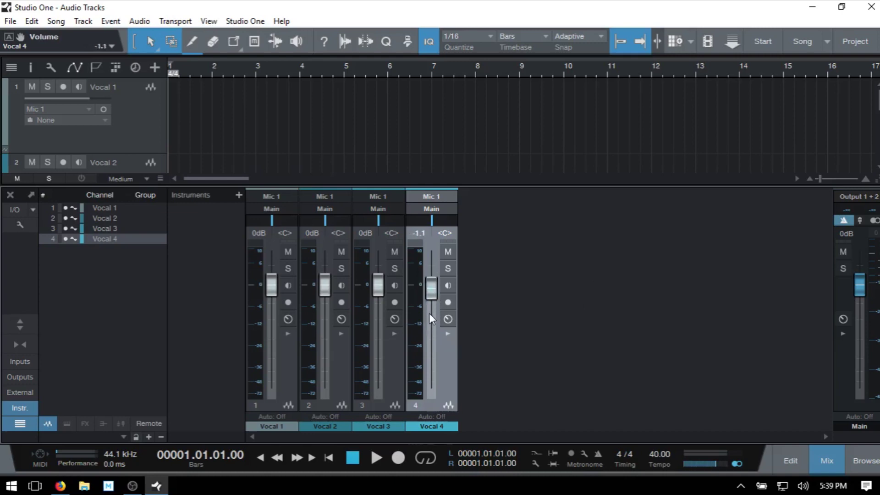
{"action": "left_click", "coordinate": [433, 290], "text": "alt"}
Expand the Vocal 4 channel to show its inserts and sends, and view the list of insert effects.
{"action": "left_click", "coordinate": [447, 334]}
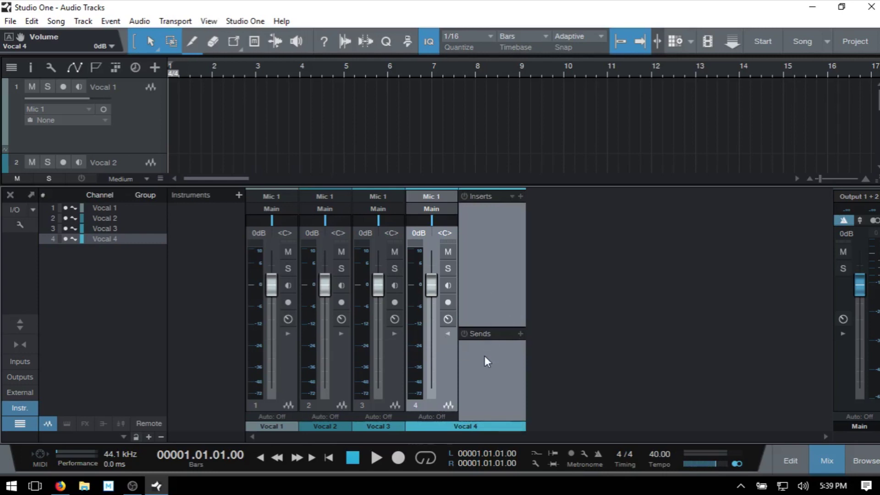
{"action": "left_click", "coordinate": [520, 195]}
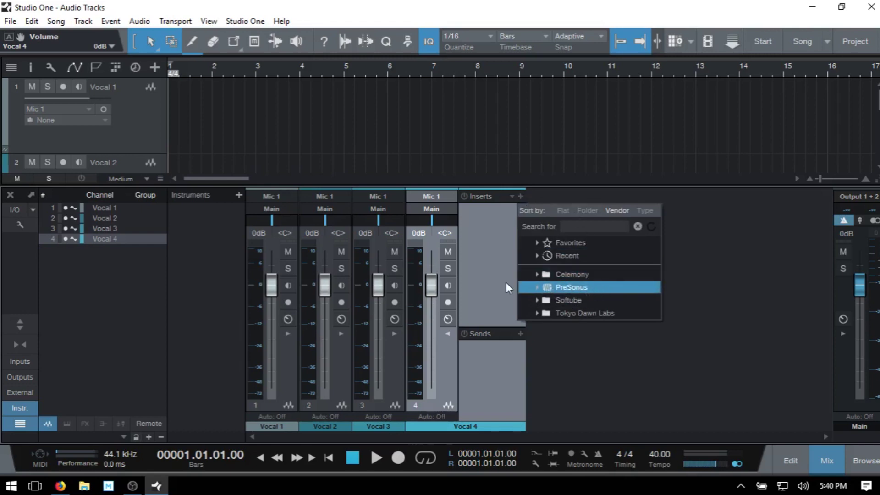
{"action": "left_click", "coordinate": [491, 276]}
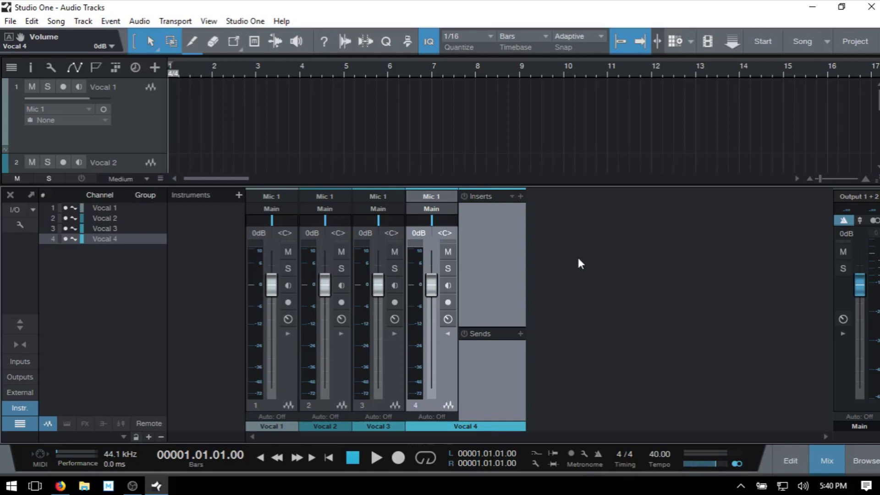
Insert the PreSonus Analog Delay on the Vocal 4 channel and close the effect's window.
{"action": "left_click", "coordinate": [520, 196]}
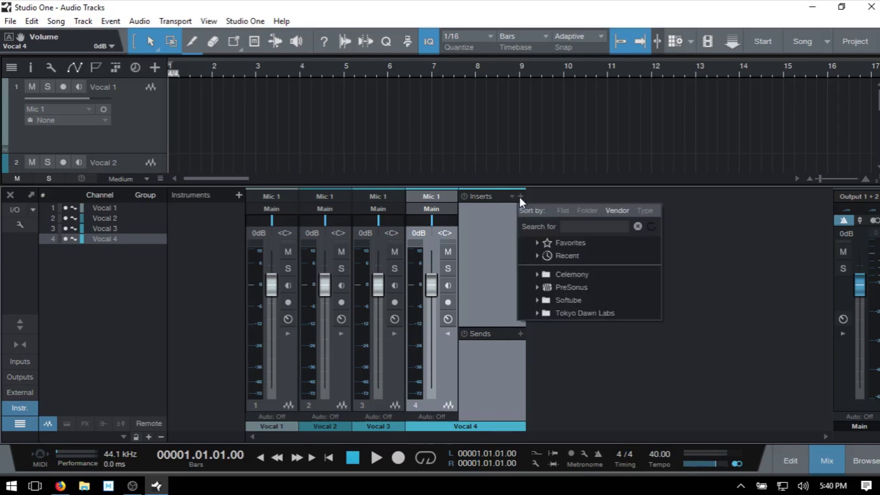
{"action": "left_click", "coordinate": [537, 288]}
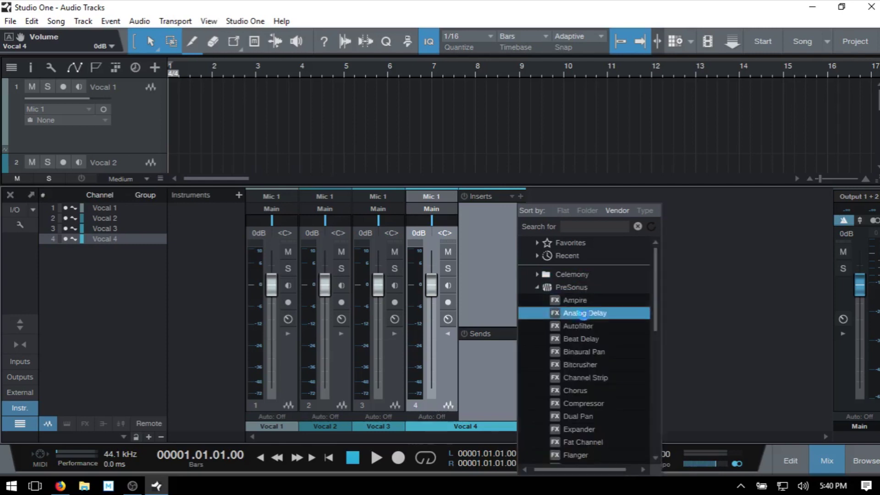
{"action": "left_click", "coordinate": [584, 314]}
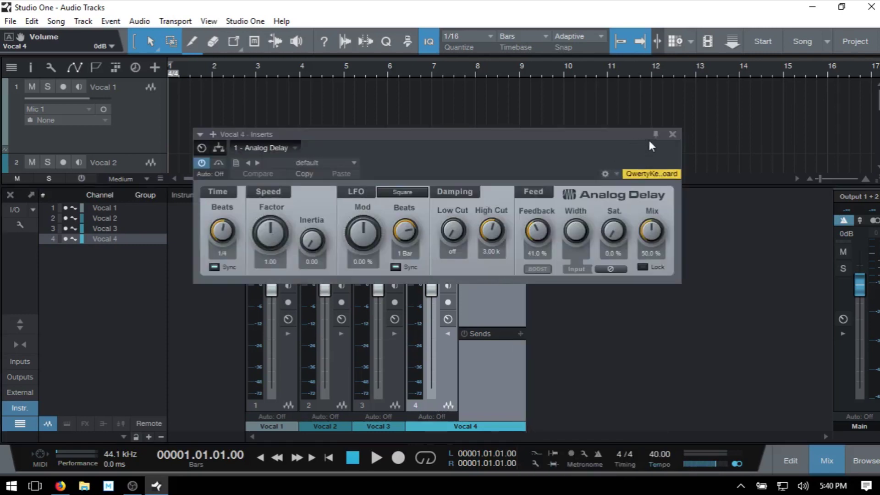
{"action": "left_click", "coordinate": [673, 134]}
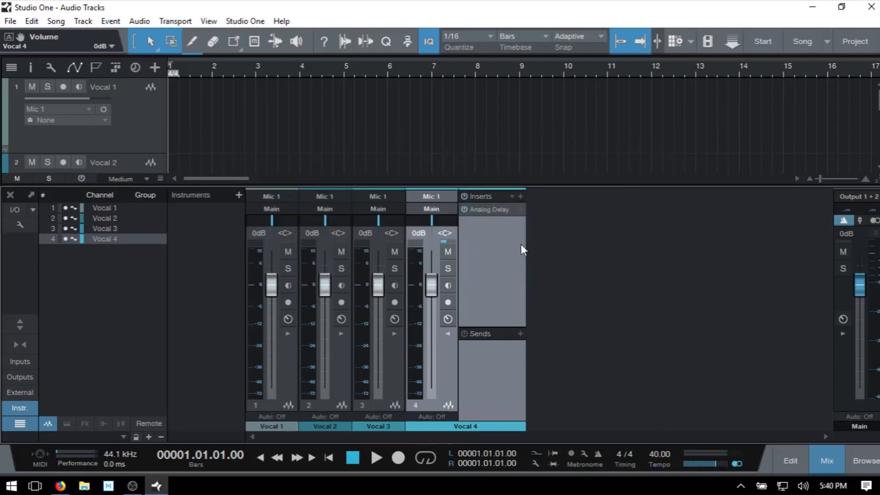
Add the PreSonus Expander and Ampire effects after the Analog Delay in Vocal 4's inserts.
{"action": "left_click", "coordinate": [521, 196]}
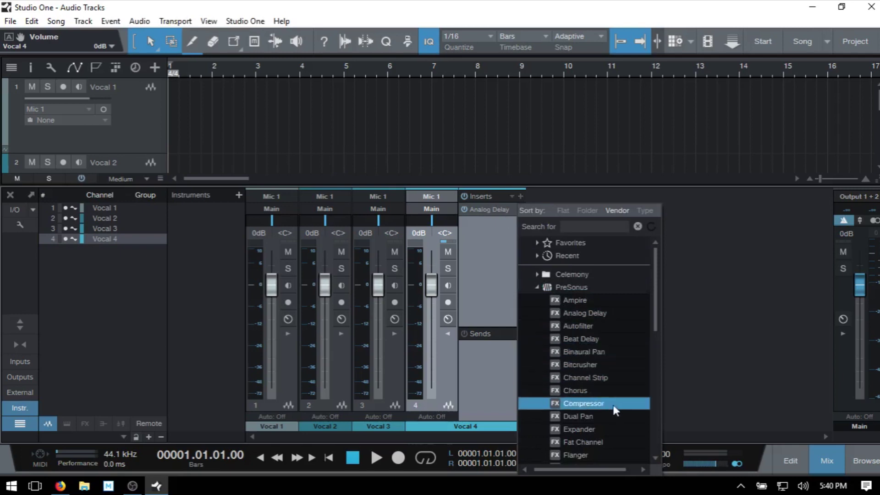
{"action": "left_click", "coordinate": [585, 430]}
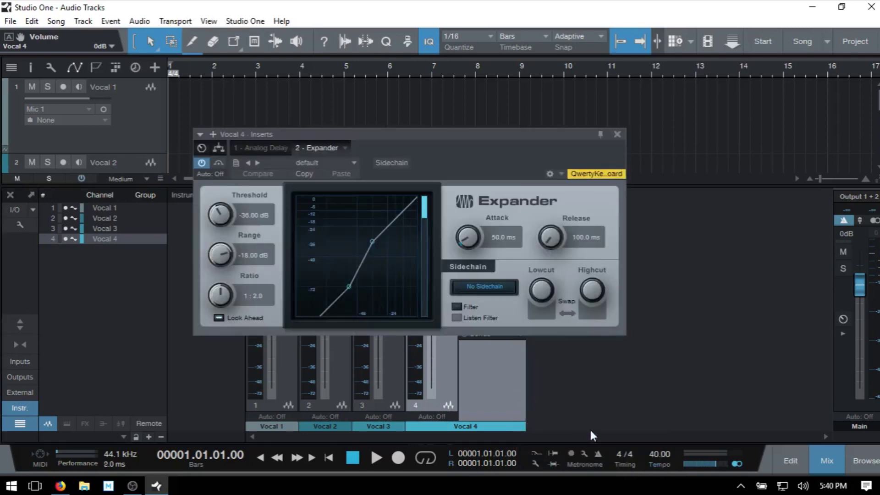
{"action": "left_click", "coordinate": [617, 134]}
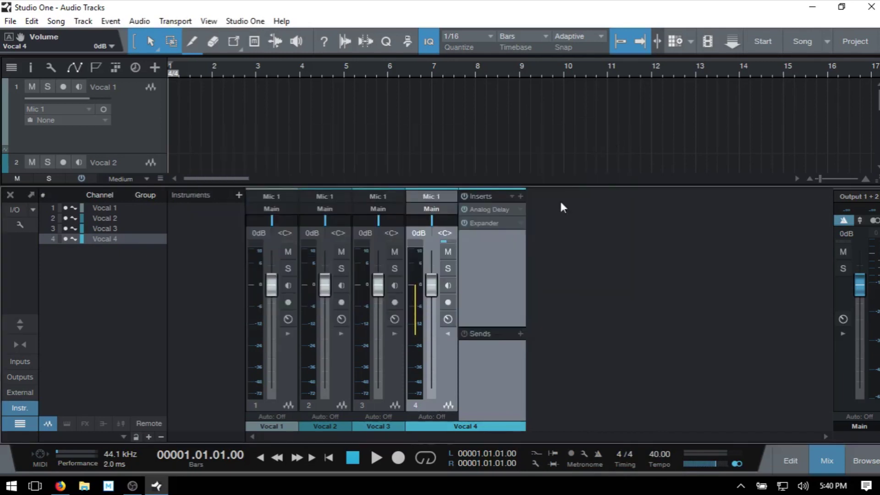
{"action": "left_click", "coordinate": [521, 196]}
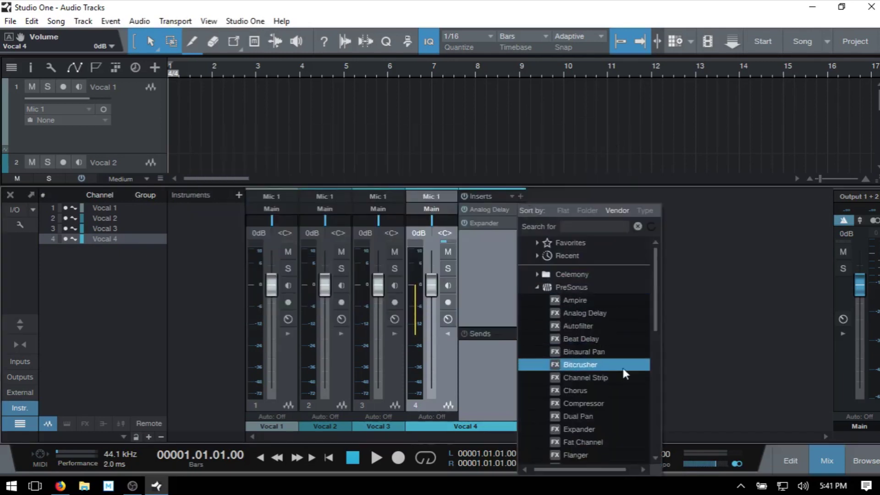
{"action": "left_click", "coordinate": [576, 300]}
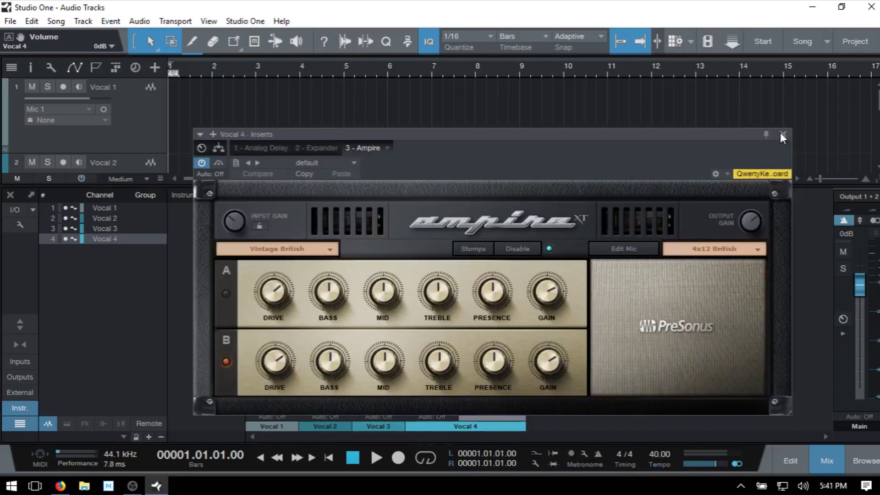
Close the Ampire effect window and view the FX chain presets available for Vocal 4's inserts.
{"action": "left_click", "coordinate": [783, 136]}
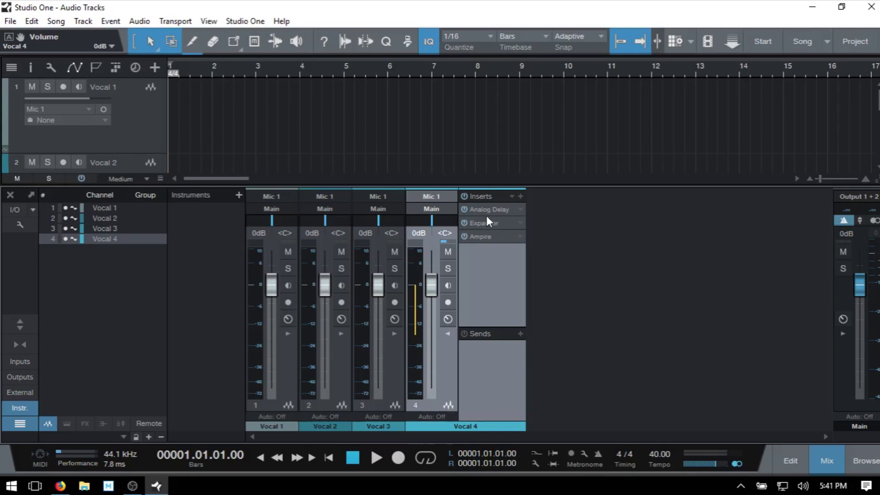
{"action": "left_click", "coordinate": [513, 196]}
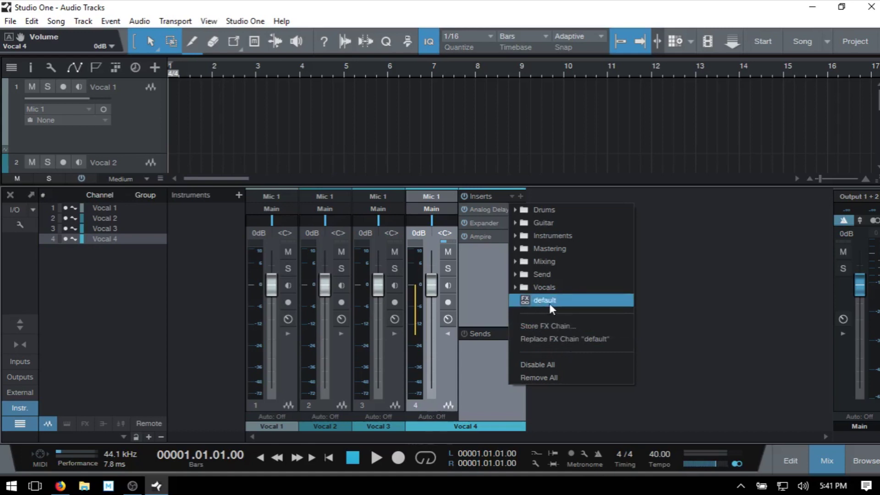
{"action": "left_click", "coordinate": [480, 285]}
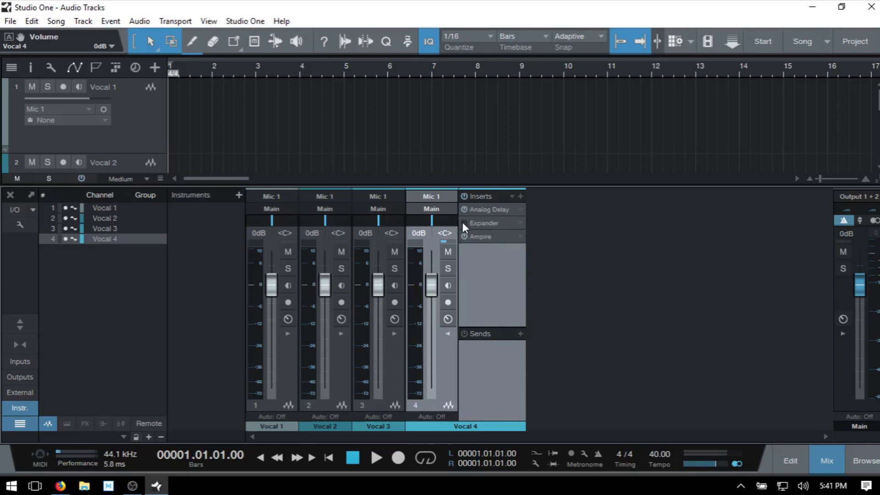
Switch all of Vocal 4's insert effects off and back on together.
{"action": "left_click", "coordinate": [464, 196]}
{"action": "left_click", "coordinate": [464, 195]}
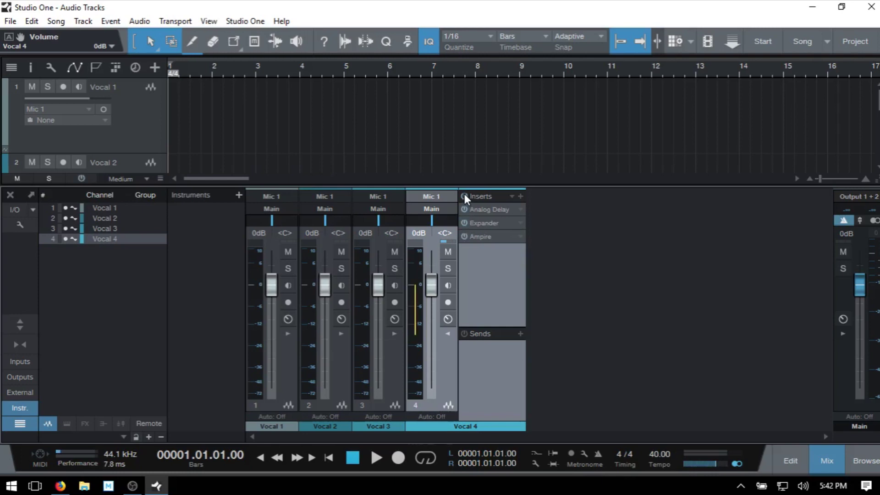
Remove Ampire, Expander and Analog Delay from Vocal 4's inserts and collapse the channel.
{"action": "right_click", "coordinate": [519, 237]}
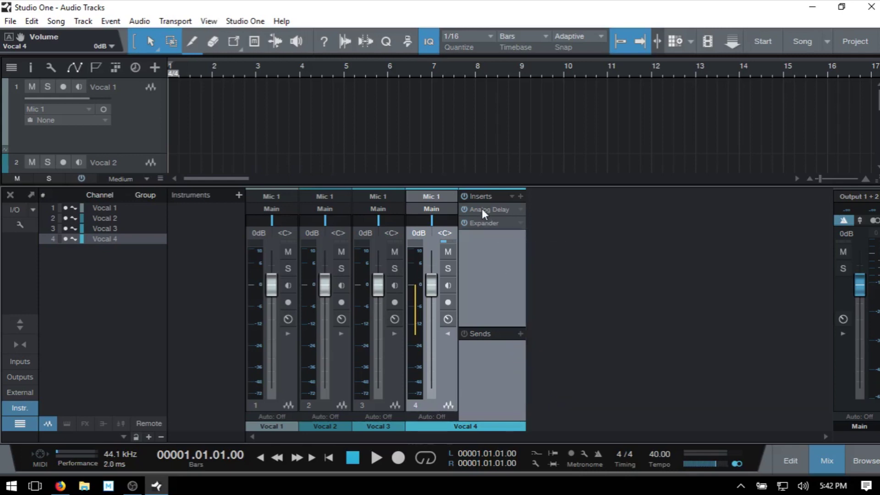
{"action": "left_click", "coordinate": [521, 224]}
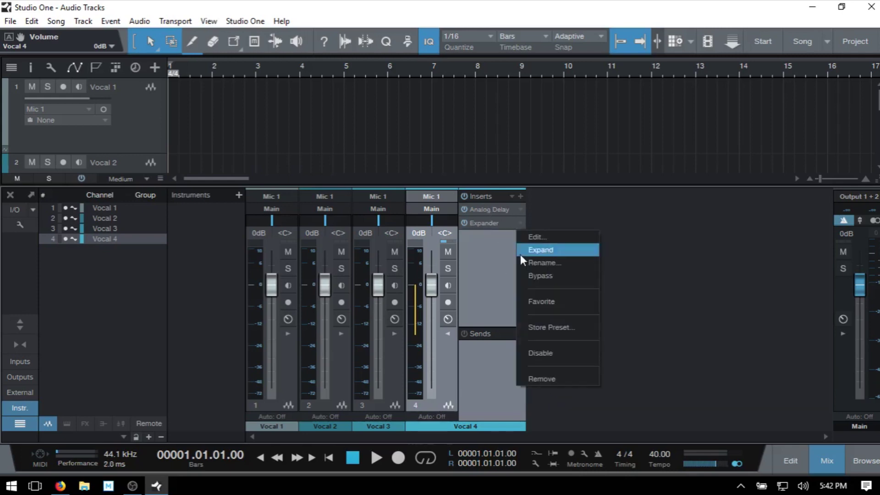
{"action": "left_click", "coordinate": [545, 377]}
{"action": "left_click", "coordinate": [521, 210]}
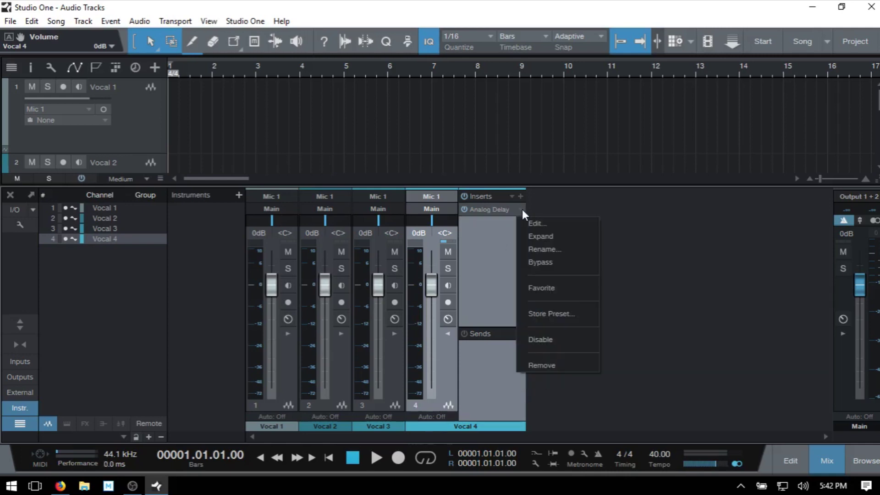
{"action": "left_click", "coordinate": [546, 367]}
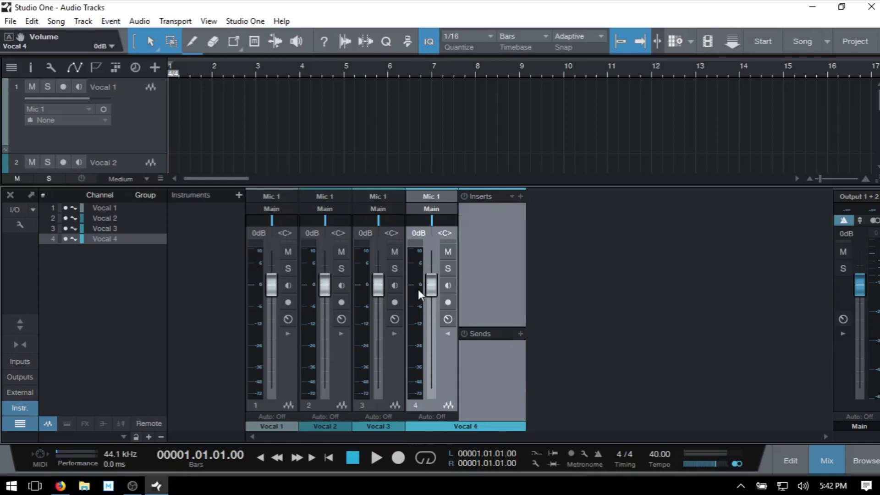
{"action": "left_click", "coordinate": [448, 334]}
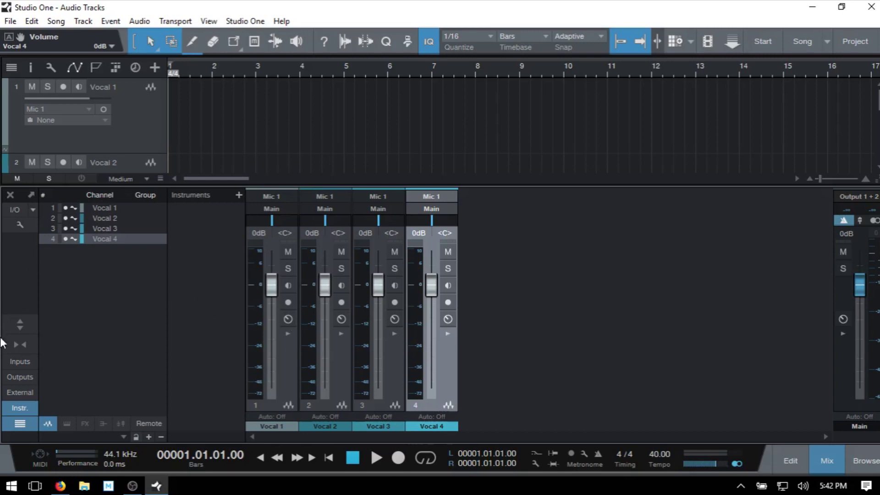
Show the input channels in the console, view Mic 1's hardware input choices without changing them, and hide the input channels.
{"action": "left_click", "coordinate": [15, 363]}
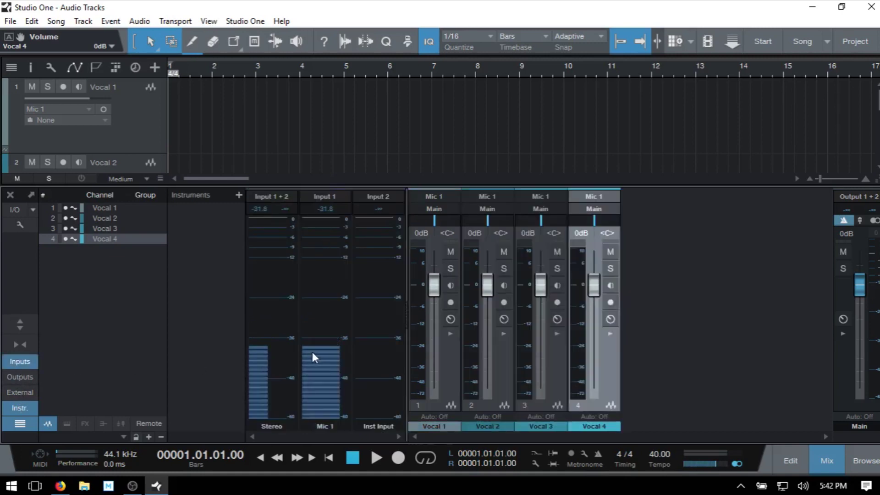
{"action": "mouse_move", "coordinate": [312, 353]}
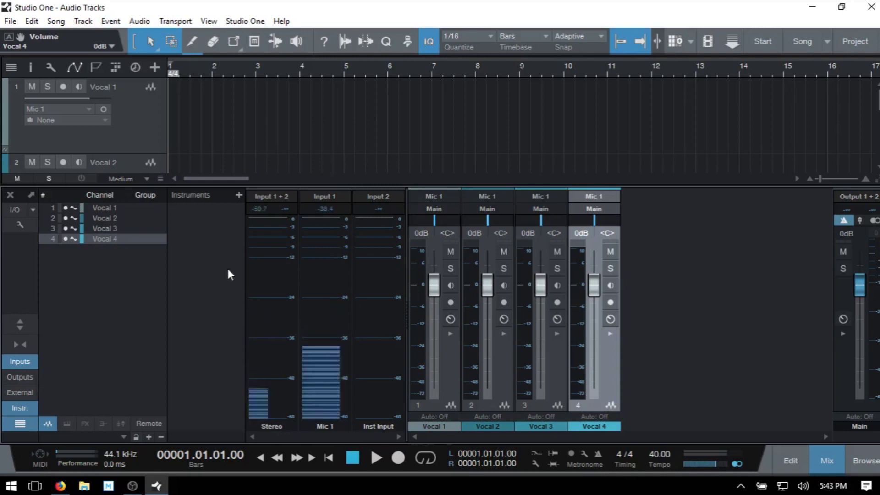
{"action": "left_click", "coordinate": [326, 198]}
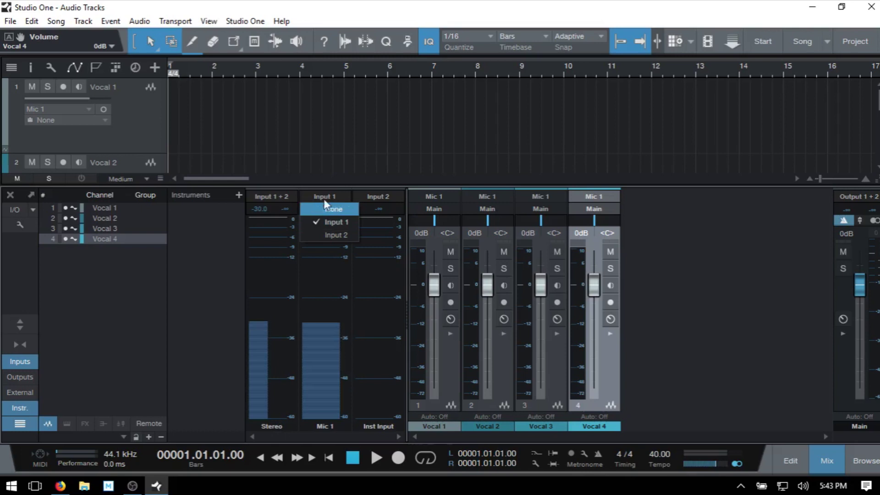
{"action": "left_click", "coordinate": [202, 260]}
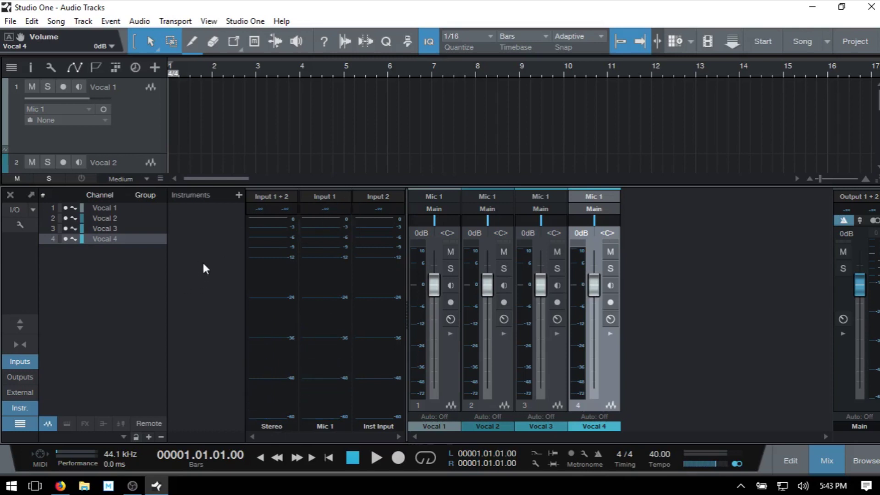
{"action": "left_click", "coordinate": [16, 361]}
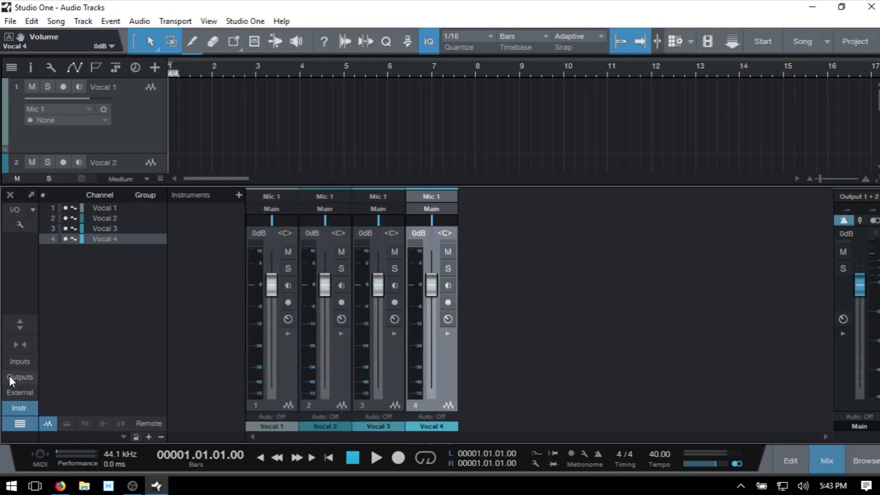
Show and hide the output channels in the console, and close the console.
{"action": "left_click", "coordinate": [20, 379]}
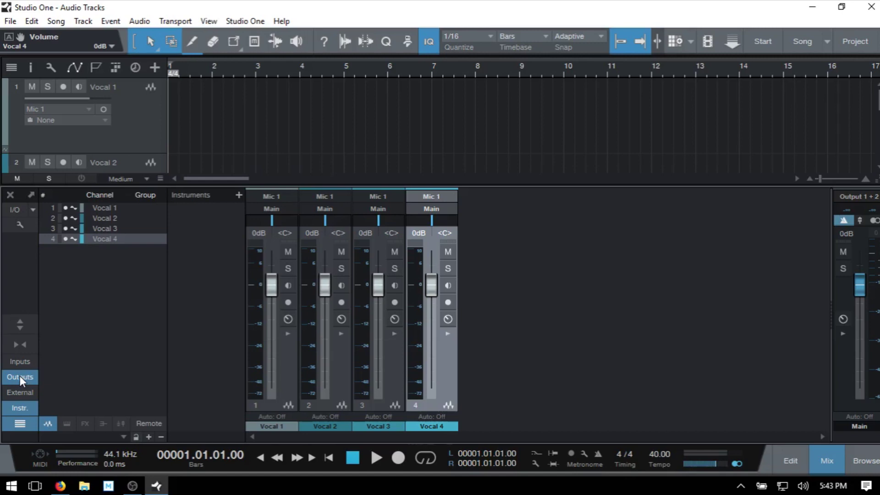
{"action": "left_click", "coordinate": [21, 377]}
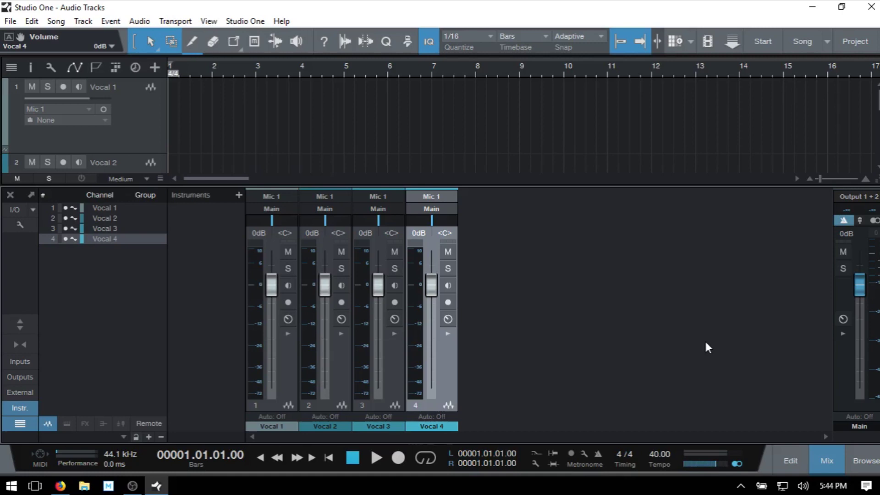
{"action": "key", "text": "F3"}
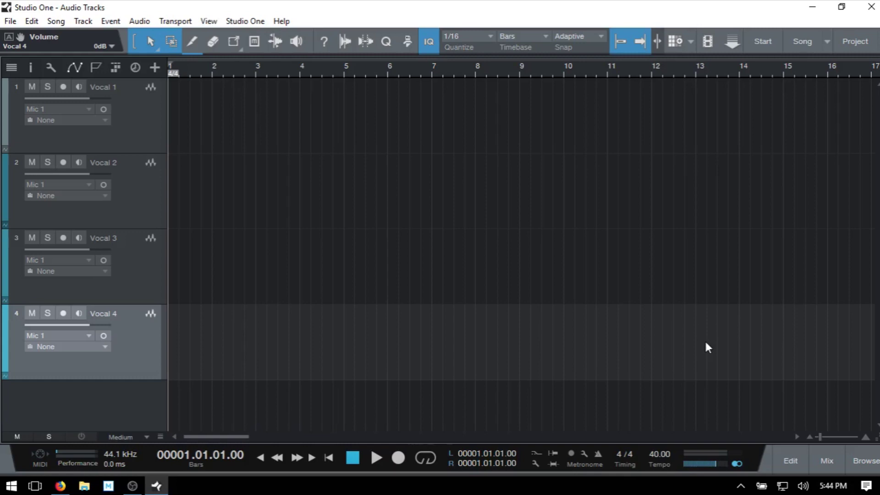
Move the track selection up and down through the four Vocal tracks, one track at a time, ending on Vocal 1.
{"action": "key", "text": "Up"}
{"action": "key", "text": "Up"}
{"action": "key", "text": "Up"}
{"action": "key", "text": "Down"}
{"action": "key", "text": "Down"}
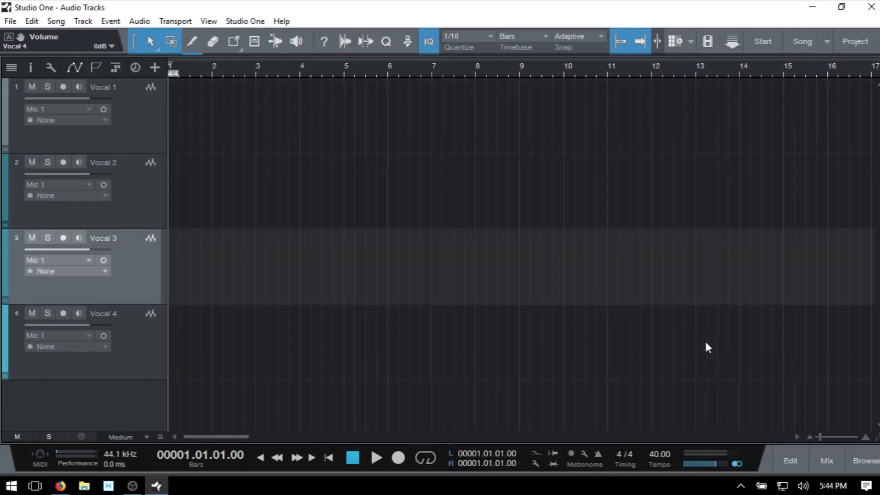
{"action": "key", "text": "Down"}
{"action": "key", "text": "Up"}
{"action": "key", "text": "Up"}
{"action": "key", "text": "Up"}
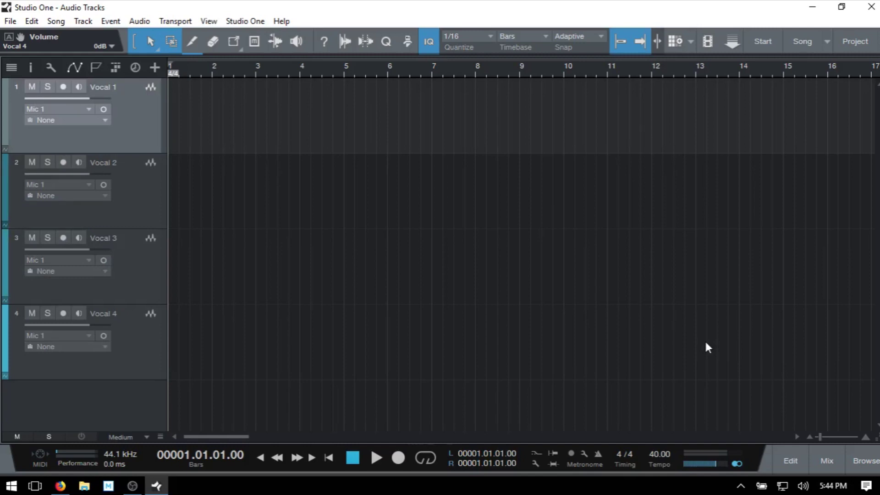
Extend the selection from Vocal 1 down to all four tracks and shrink it back to Vocal 1.
{"action": "key", "text": "shift+Down"}
{"action": "key", "text": "shift+Down"}
{"action": "key", "text": "shift+Down"}
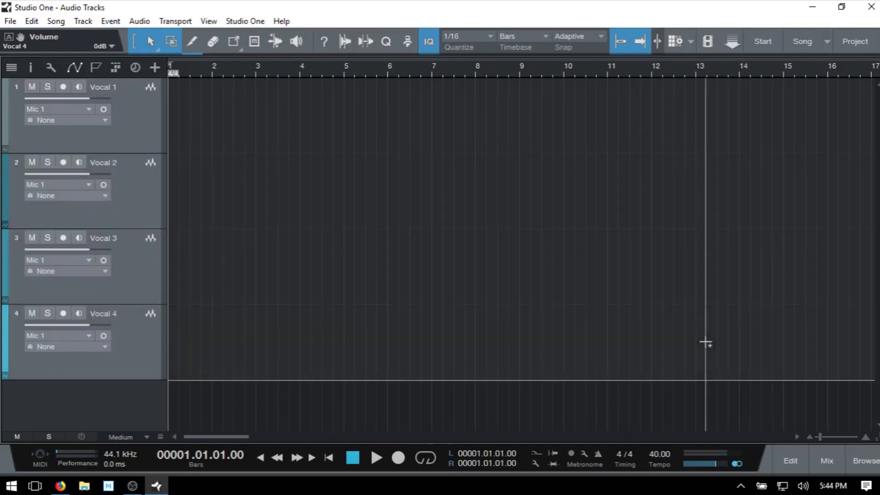
{"action": "key", "text": "shift+Up"}
{"action": "key", "text": "shift+Up"}
{"action": "key", "text": "shift+Up"}
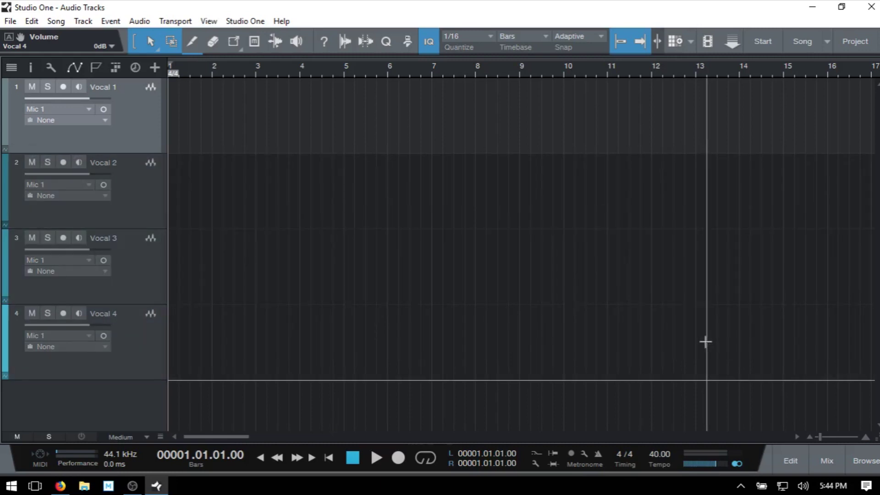
Move the selection down to Vocal 4 and extend it upward to include all four tracks.
{"action": "key", "text": "Down"}
{"action": "key", "text": "Down"}
{"action": "key", "text": "Down"}
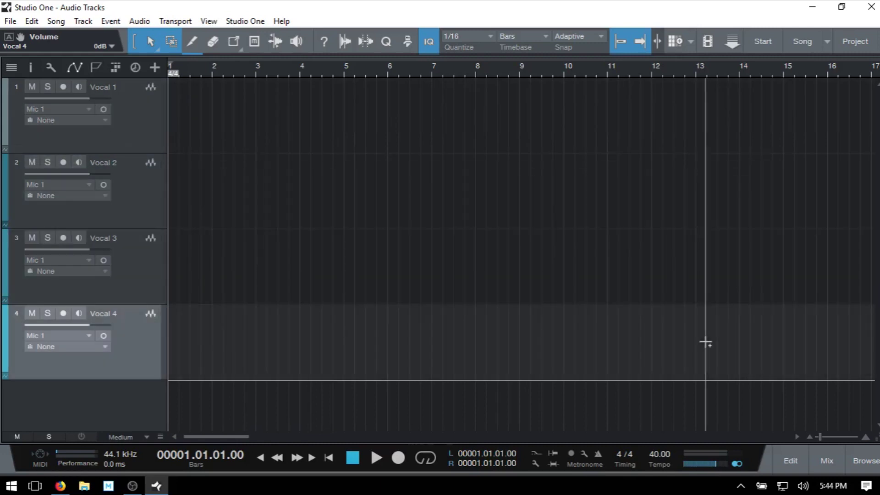
{"action": "key", "text": "Up"}
{"action": "key", "text": "Up"}
{"action": "key", "text": "Up"}
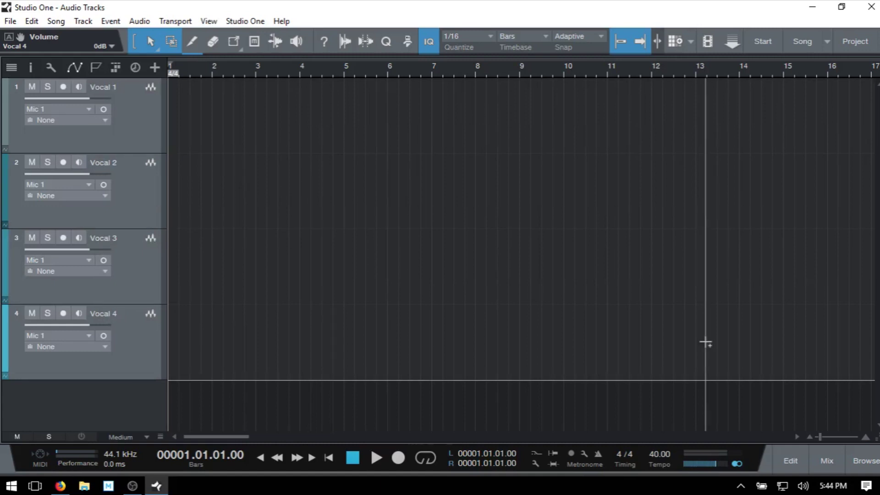
Shrink the selection back to Vocal 4 and move it up to Vocal 1 alone.
{"action": "key", "text": "Down"}
{"action": "key", "text": "Down"}
{"action": "key", "text": "Down"}
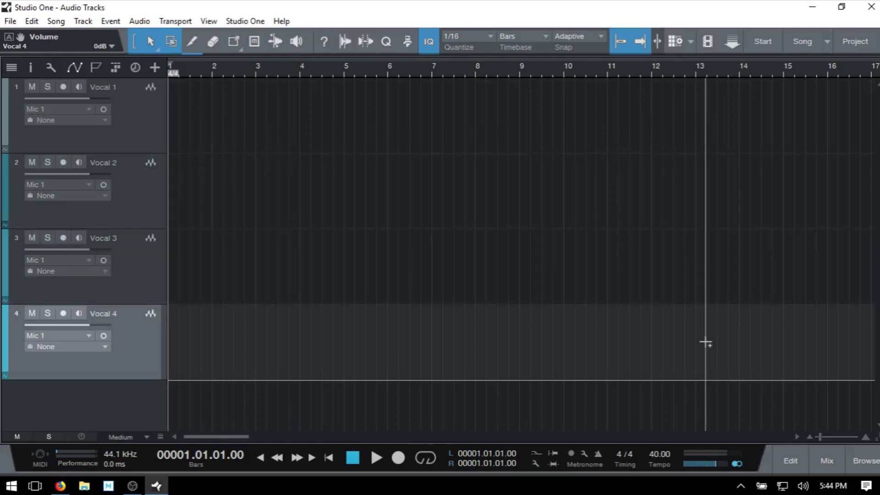
{"action": "key", "text": "Up"}
{"action": "key", "text": "Up"}
{"action": "key", "text": "Up"}
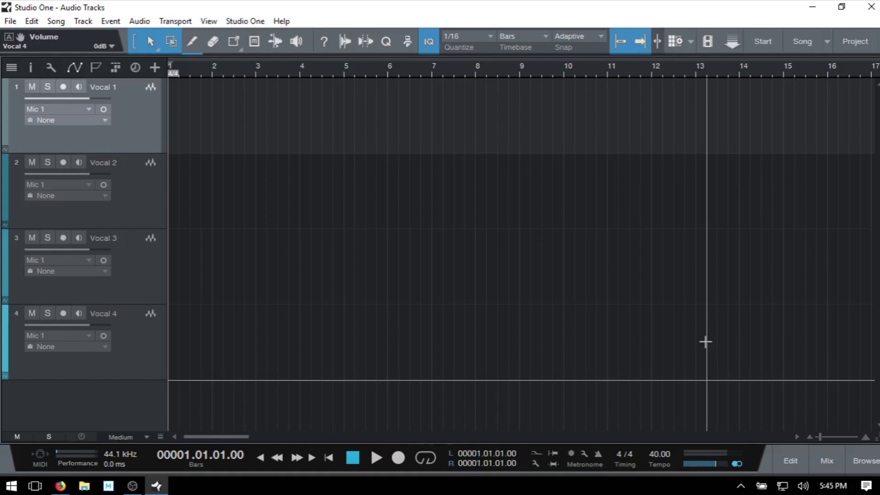
Mute and unmute the Vocal 1 track, and solo and unsolo it.
{"action": "key", "text": "shift+m"}
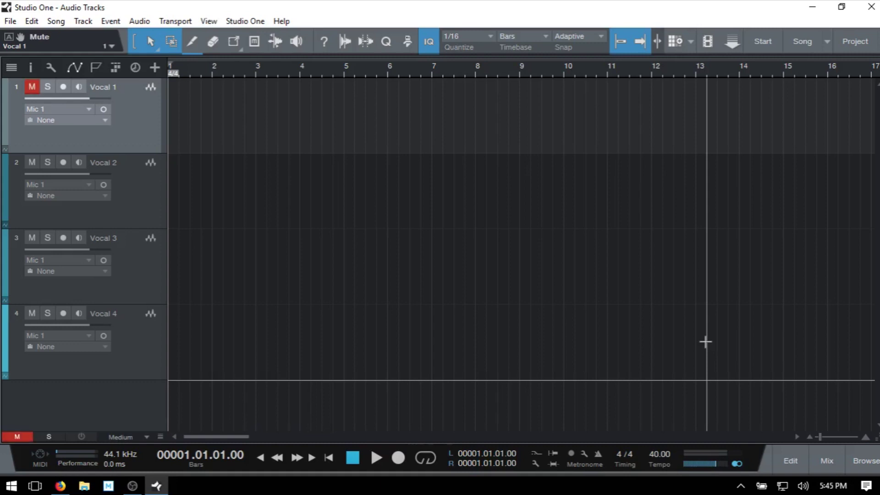
{"action": "key", "text": "shift+m"}
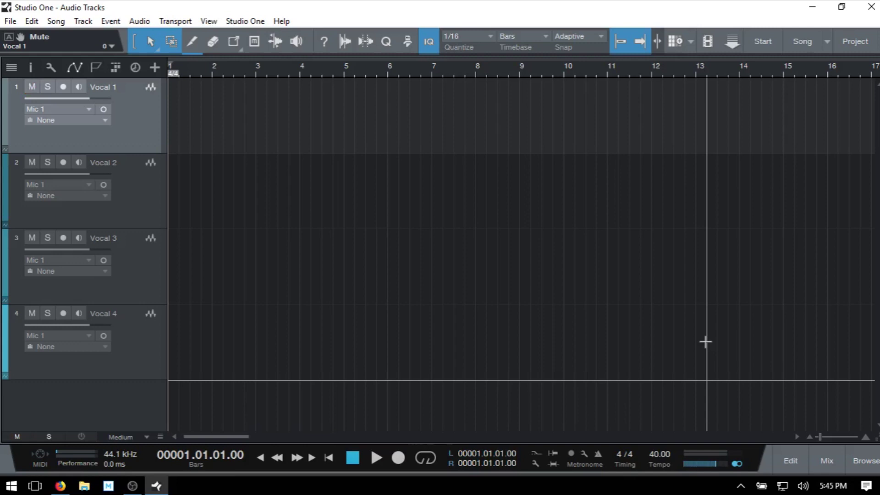
{"action": "key", "text": "shift+s"}
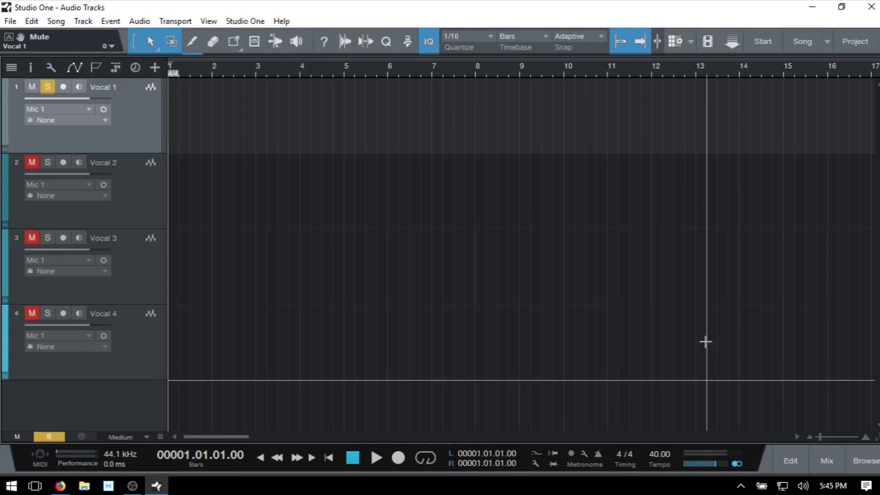
{"action": "key", "text": "shift+s"}
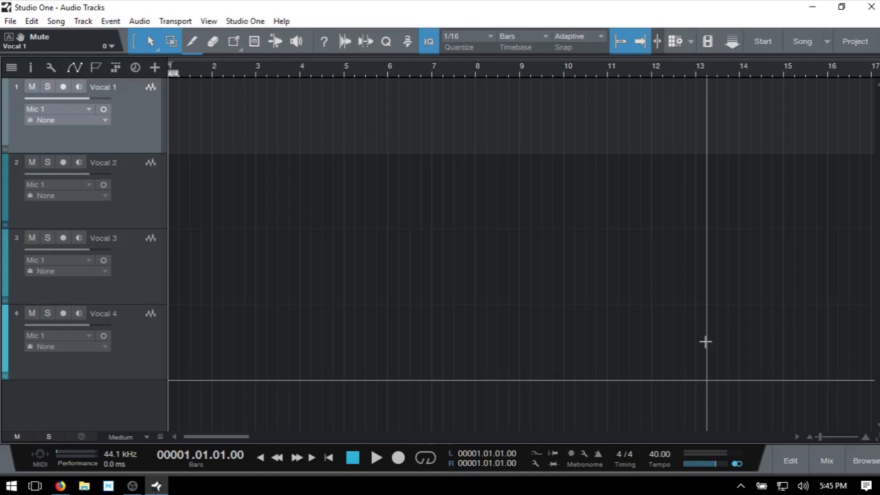
Switch record arm and input monitoring on Vocal 1 on and back off.
{"action": "key", "text": "shift+r"}
{"action": "key", "text": "shift+r"}
{"action": "key", "text": "shift+u"}
{"action": "key", "text": "shift+u"}
Move the track selection down from Vocal 1 to Vocal 4 and back up to Vocal 2.
{"action": "key", "text": "Down"}
{"action": "key", "text": "Down"}
{"action": "key", "text": "Down"}
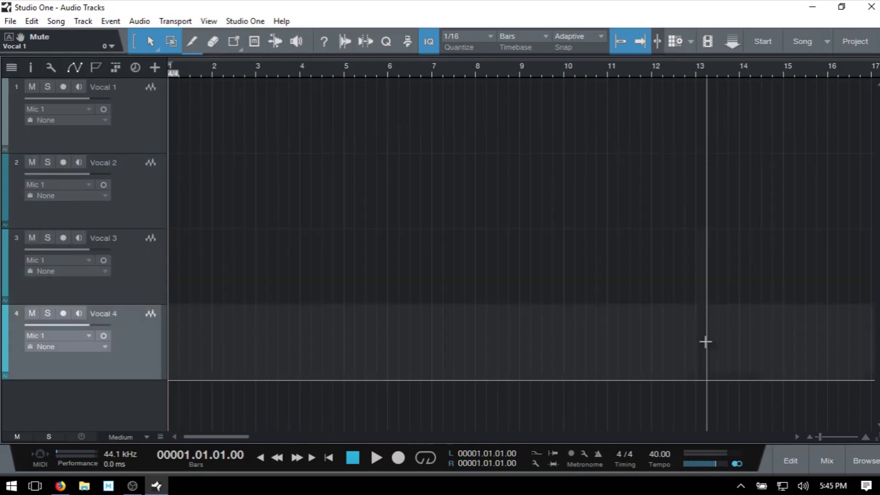
{"action": "key", "text": "Up"}
{"action": "key", "text": "Up"}
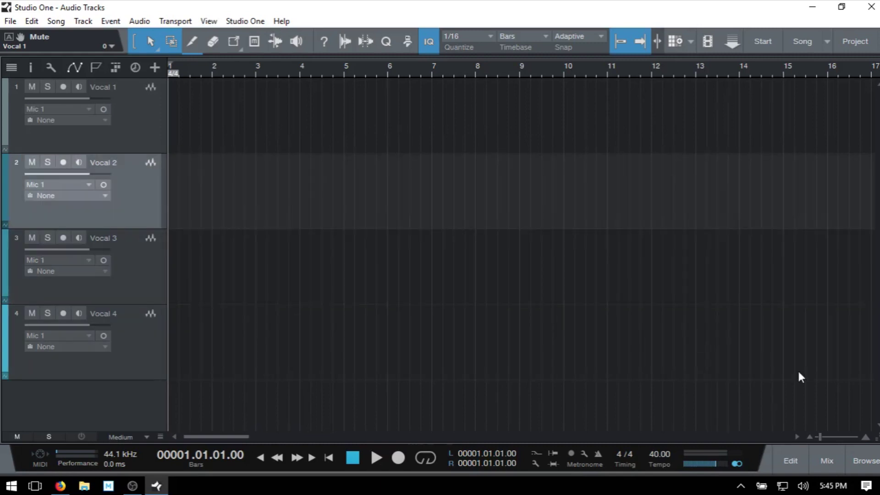
Select the Vocal tracks directly one after another, down to Vocal 4 and back up twice, finishing on Vocal 1.
{"action": "left_click", "coordinate": [128, 117]}
{"action": "left_click", "coordinate": [128, 203]}
{"action": "left_click", "coordinate": [127, 291]}
{"action": "left_click", "coordinate": [125, 333]}
{"action": "left_click", "coordinate": [127, 295]}
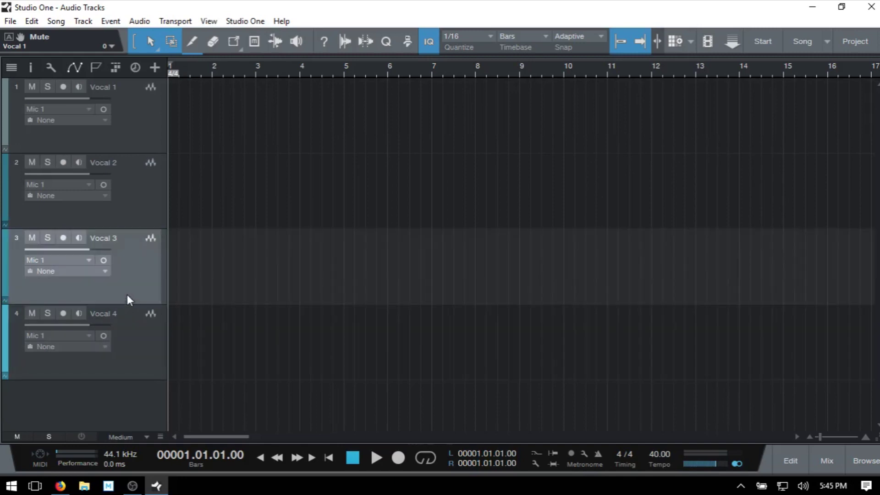
{"action": "left_click", "coordinate": [131, 201]}
{"action": "left_click", "coordinate": [133, 121]}
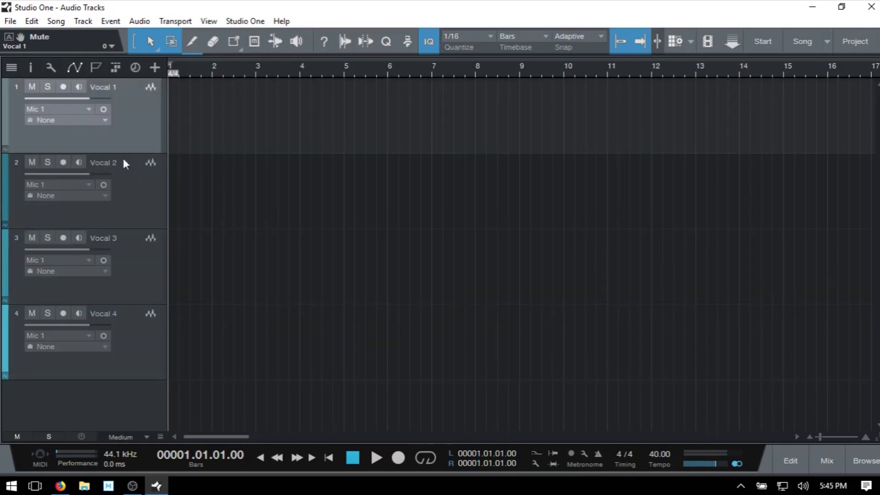
{"action": "left_click", "coordinate": [127, 193]}
{"action": "left_click", "coordinate": [130, 274]}
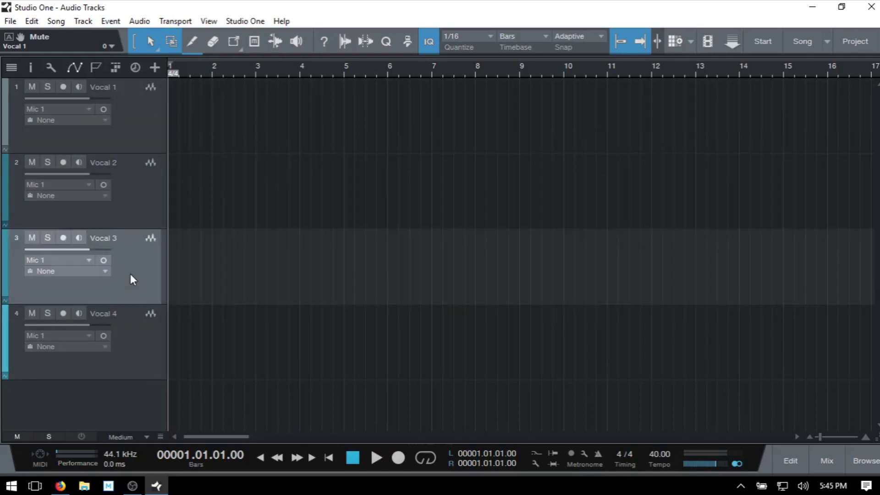
{"action": "left_click", "coordinate": [125, 334]}
{"action": "left_click", "coordinate": [126, 275]}
{"action": "left_click", "coordinate": [128, 195]}
{"action": "left_click", "coordinate": [125, 122]}
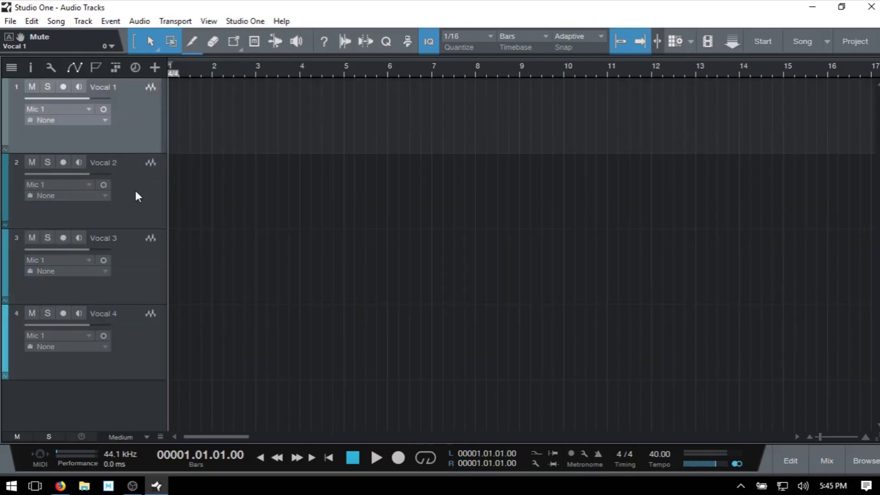
Enable Audio Input follows Selection in the advanced console options and apply the change.
{"action": "key", "text": "ctrl+comma"}
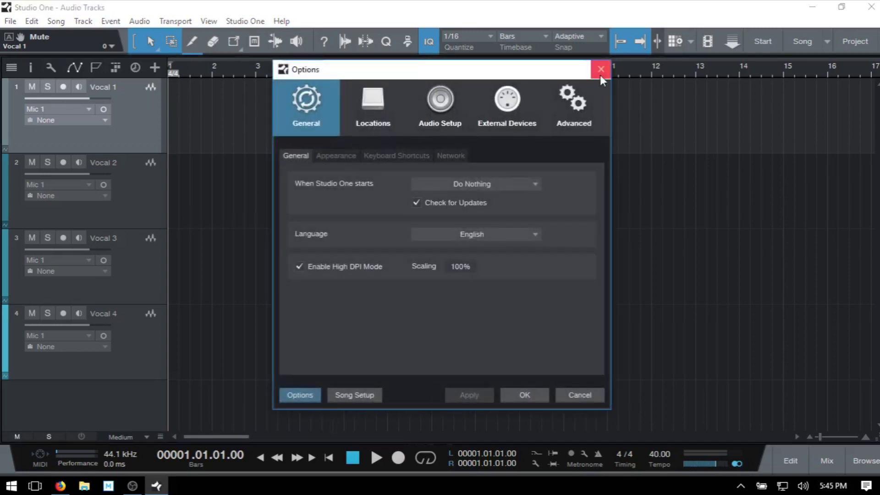
{"action": "left_click", "coordinate": [571, 107]}
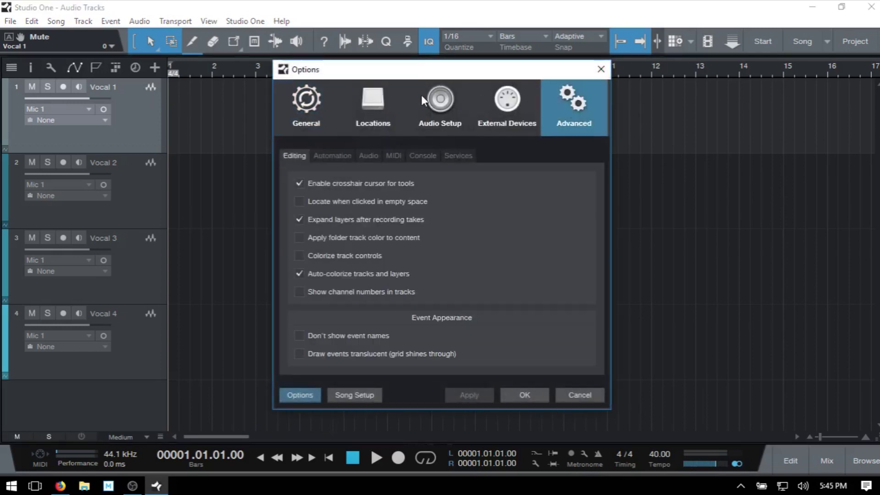
{"action": "left_click", "coordinate": [423, 158]}
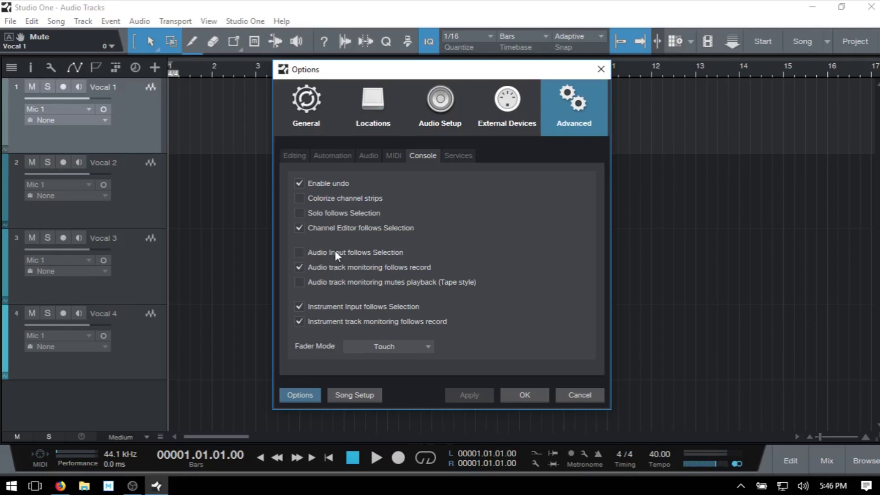
{"action": "left_click", "coordinate": [300, 252]}
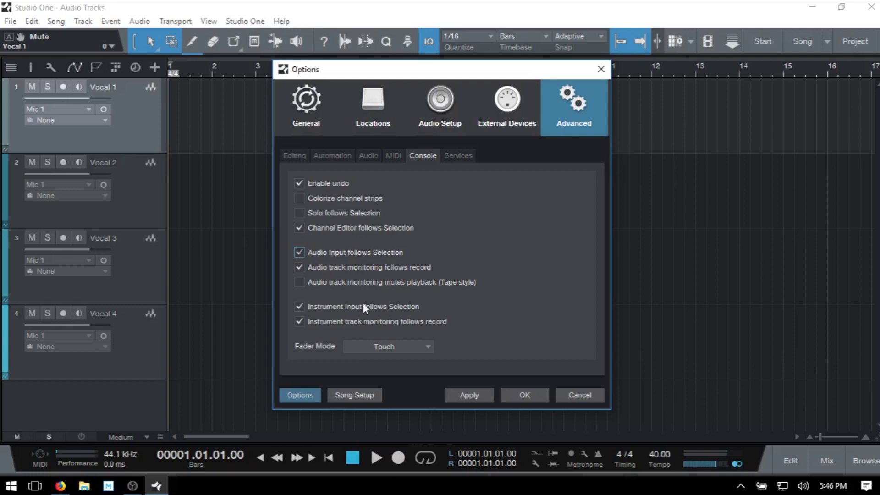
{"action": "left_click", "coordinate": [480, 395]}
{"action": "left_click", "coordinate": [532, 397]}
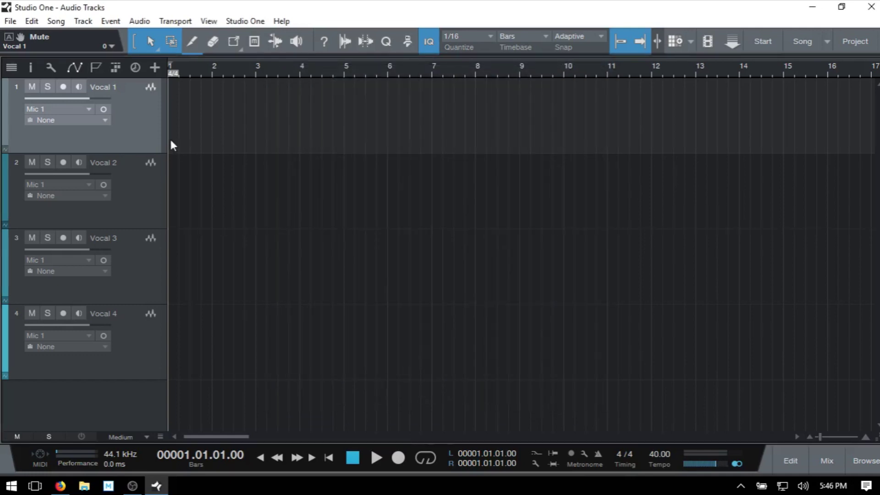
Select the Vocal tracks one after another from Vocal 1 to Vocal 4, and disarm recording on Vocal 4.
{"action": "left_click", "coordinate": [139, 112]}
{"action": "left_click", "coordinate": [135, 192]}
{"action": "left_click", "coordinate": [129, 267]}
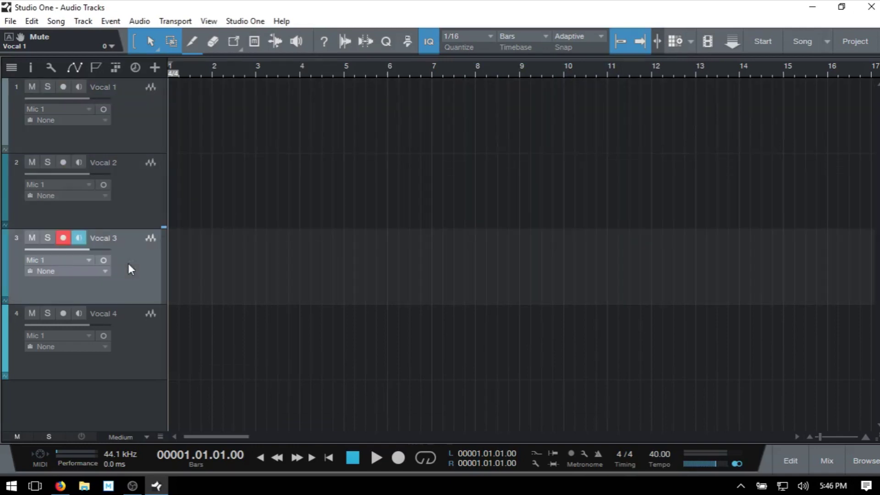
{"action": "left_click", "coordinate": [128, 353]}
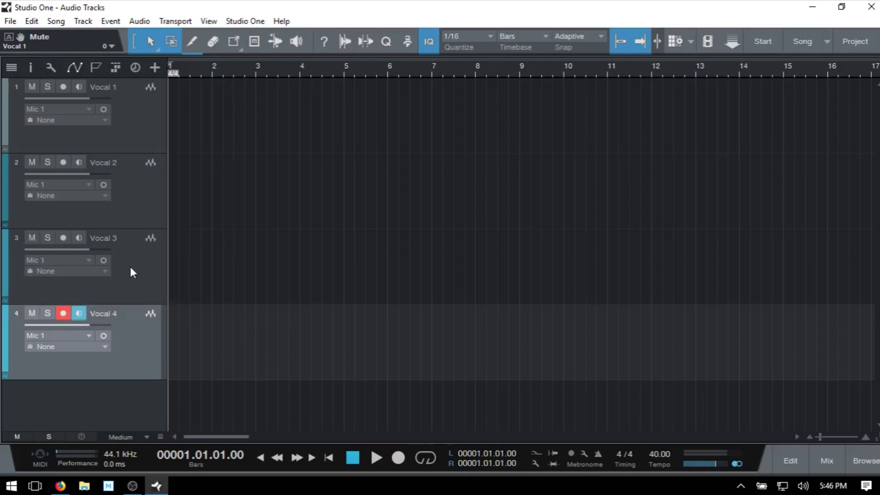
{"action": "left_click", "coordinate": [63, 313]}
Disable Audio Input follows Selection in the console options again and apply the change.
{"action": "key", "text": "ctrl+comma"}
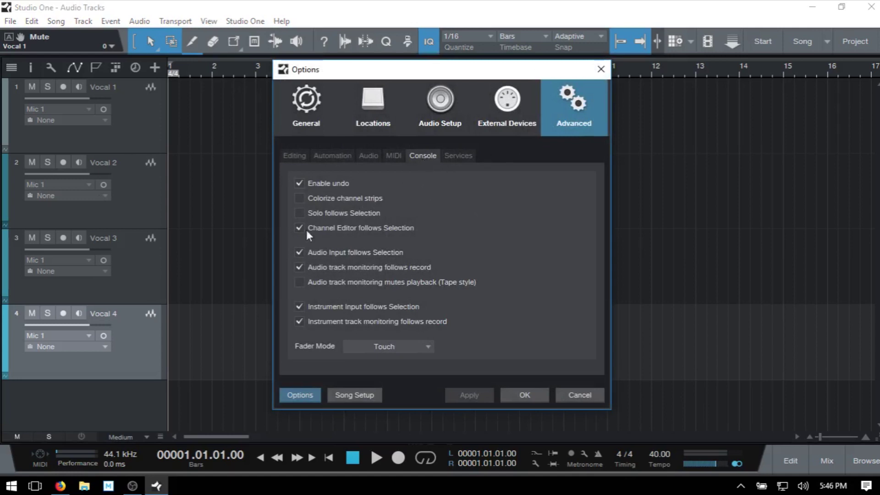
{"action": "left_click", "coordinate": [299, 252]}
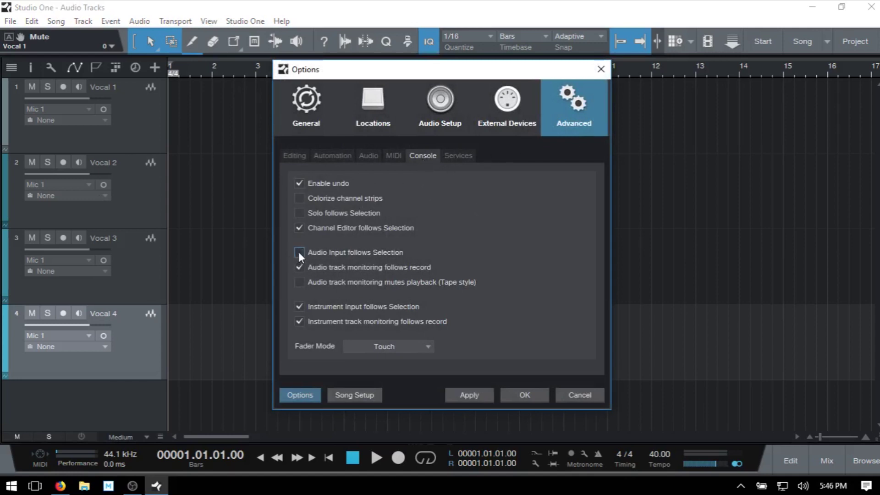
{"action": "left_click", "coordinate": [467, 397]}
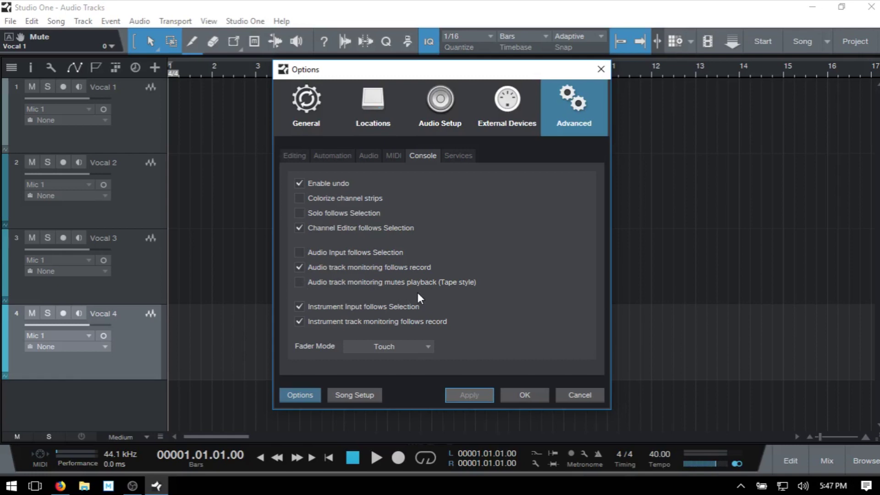
{"action": "left_click", "coordinate": [526, 397]}
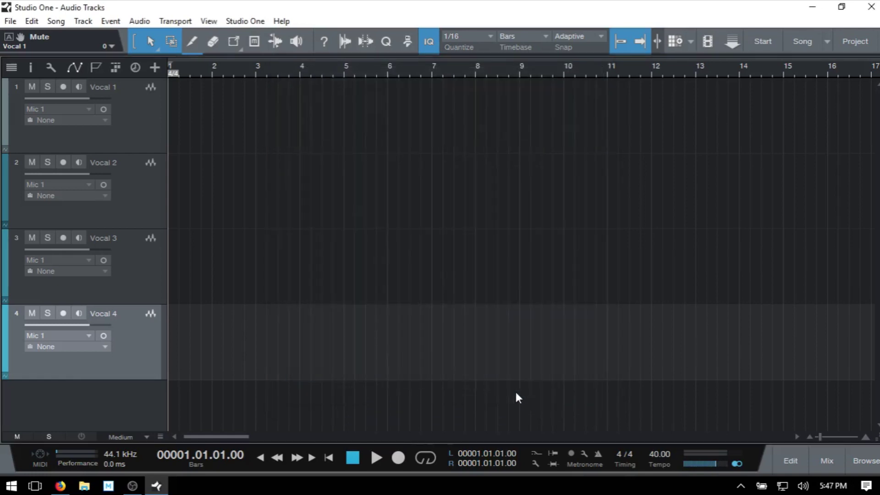
Arm Vocal 1 and record a take from the song start to about beat 3 of bar 2.
{"action": "left_click", "coordinate": [139, 126]}
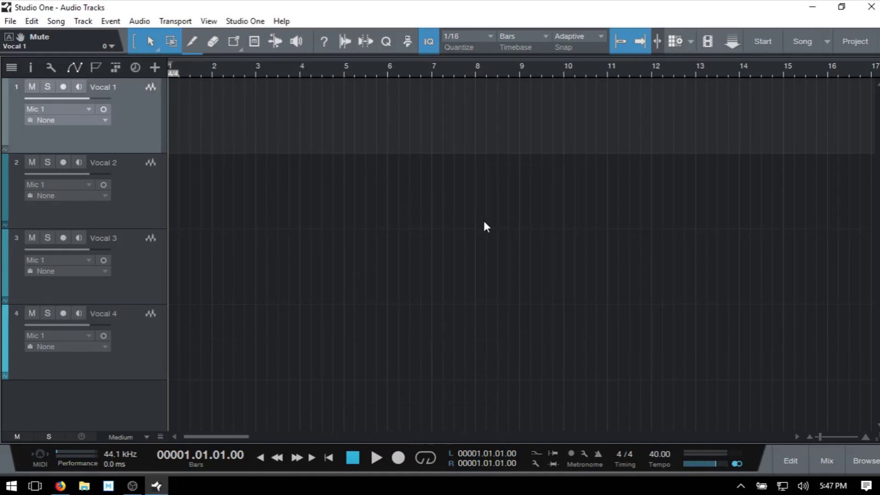
{"action": "key", "text": "r"}
{"action": "key", "text": "KP_Multiply"}
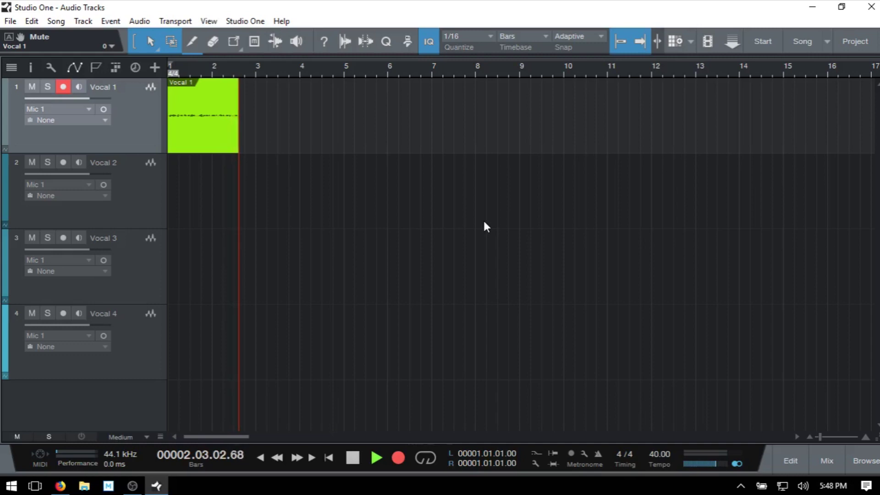
{"action": "key", "text": "space"}
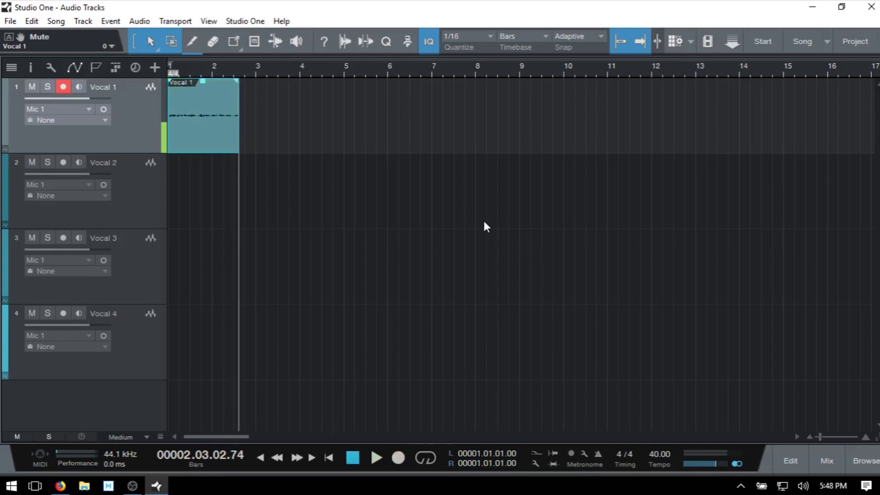
Examine the recorded Vocal 1 event up close, including its file tempo.
{"action": "key", "text": "e"}
{"action": "key", "text": "e"}
{"action": "key", "text": "e"}
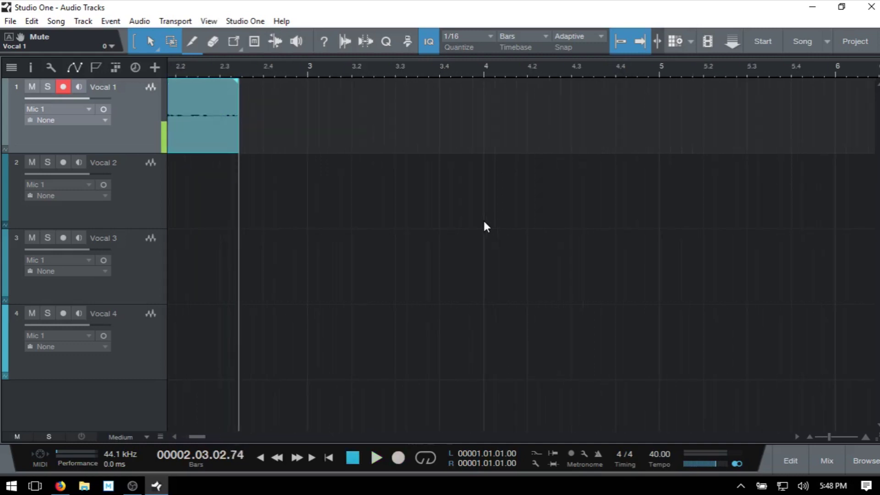
{"action": "key", "text": "e"}
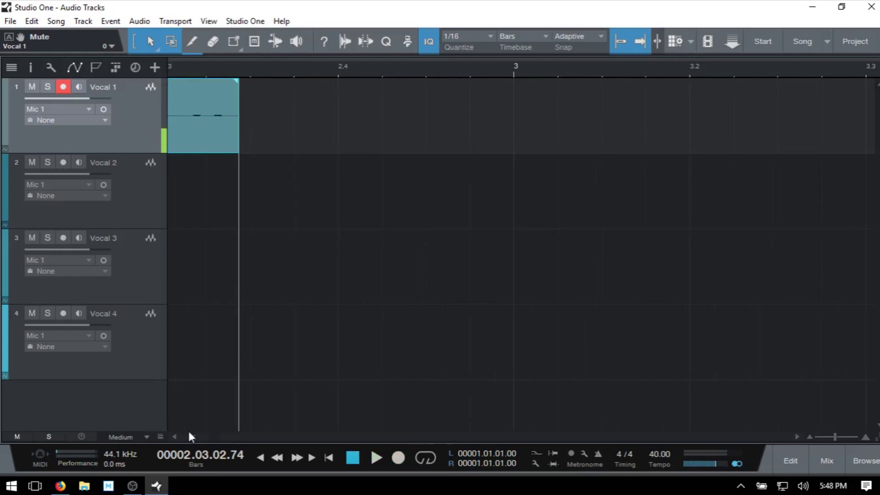
{"action": "left_click_drag", "start_coordinate": [189, 438], "coordinate": [185, 436]}
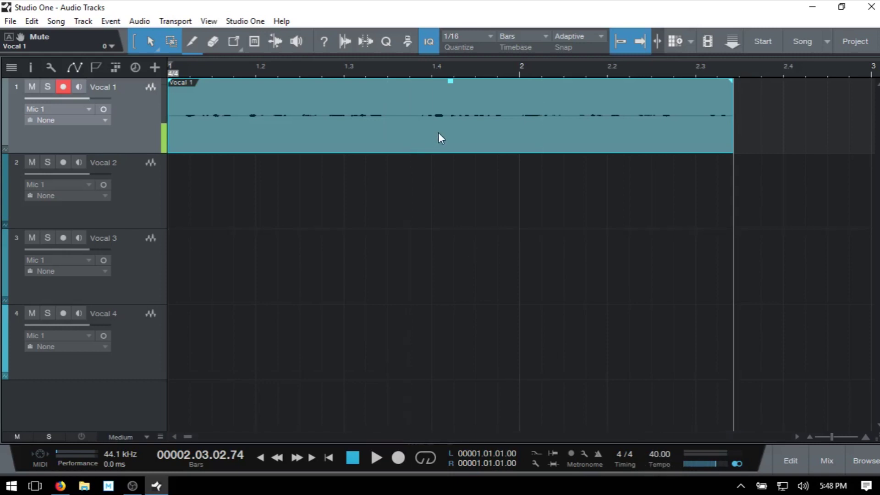
{"action": "right_click", "coordinate": [403, 134]}
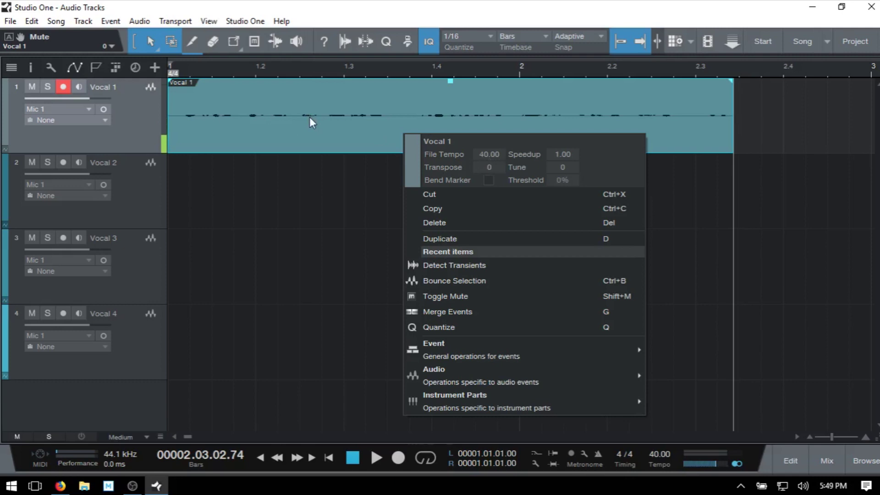
{"action": "left_click", "coordinate": [303, 202]}
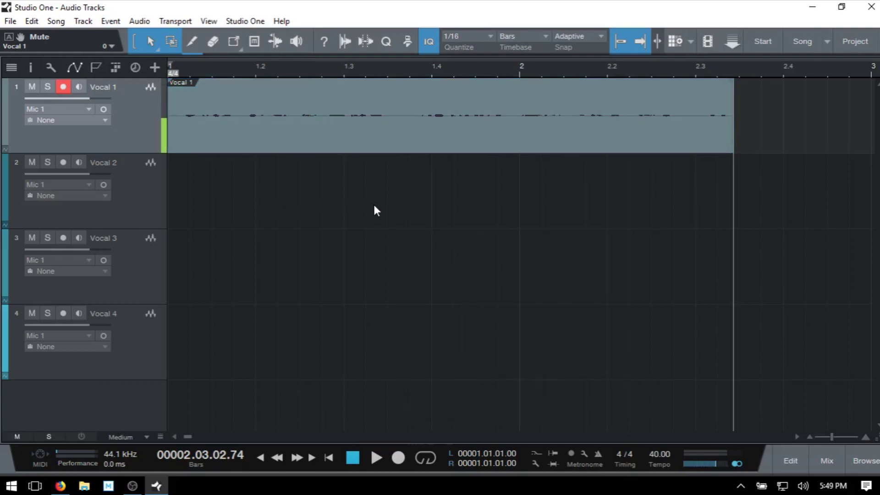
Show the track inspector for Vocal 1 and set the song tempo to 120.
{"action": "key", "text": "w"}
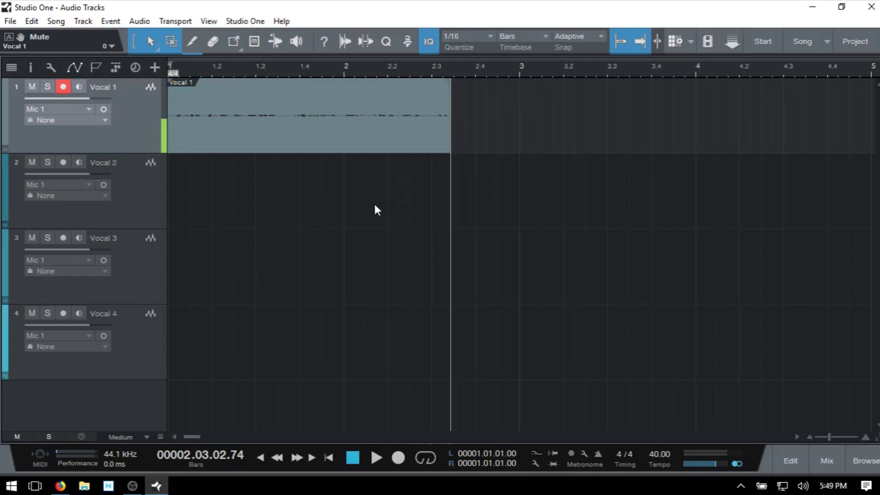
{"action": "key", "text": "F4"}
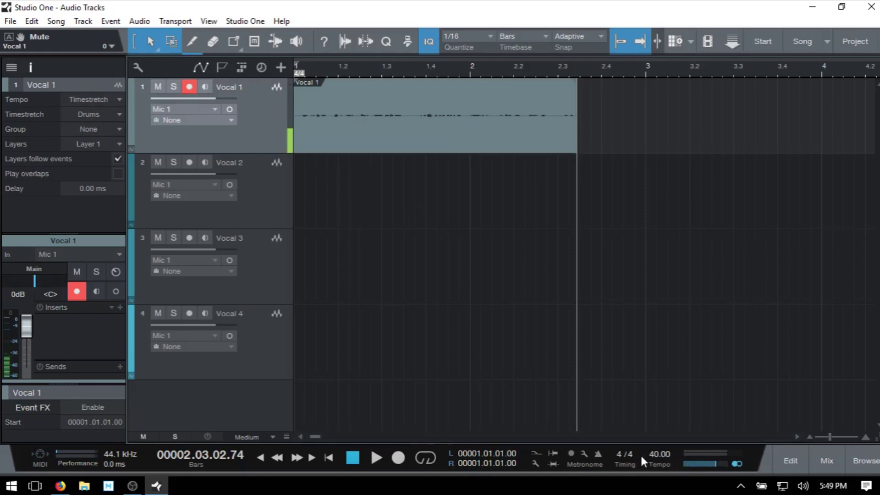
{"action": "double_click", "coordinate": [658, 454]}
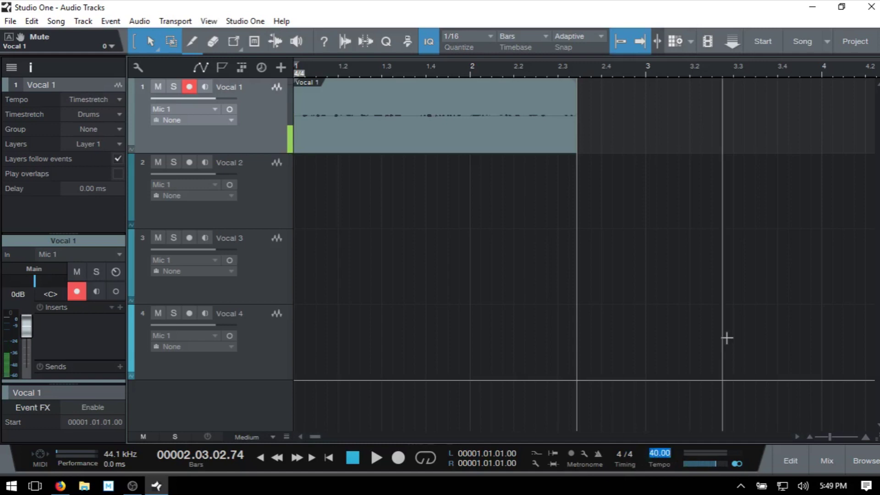
{"action": "type", "text": "120"}
{"action": "key", "text": "Return"}
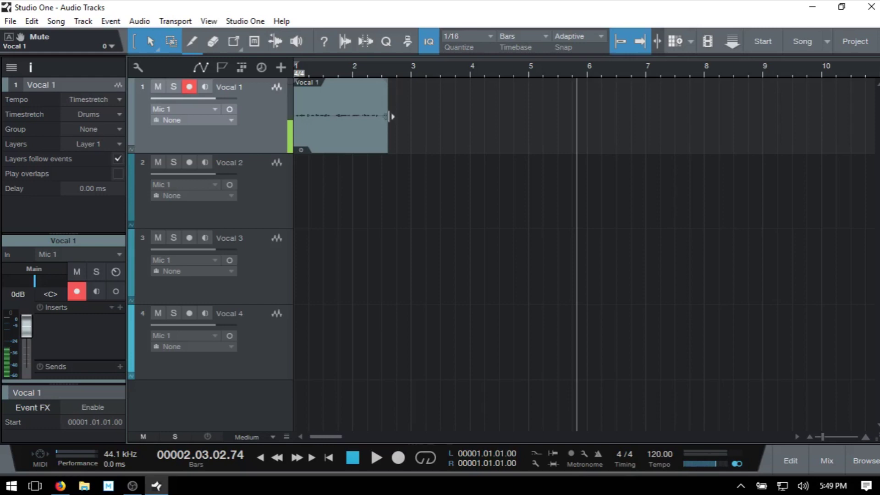
Set the song tempo to 80 and check the file tempo of the Vocal 1 event.
{"action": "left_click", "coordinate": [660, 454]}
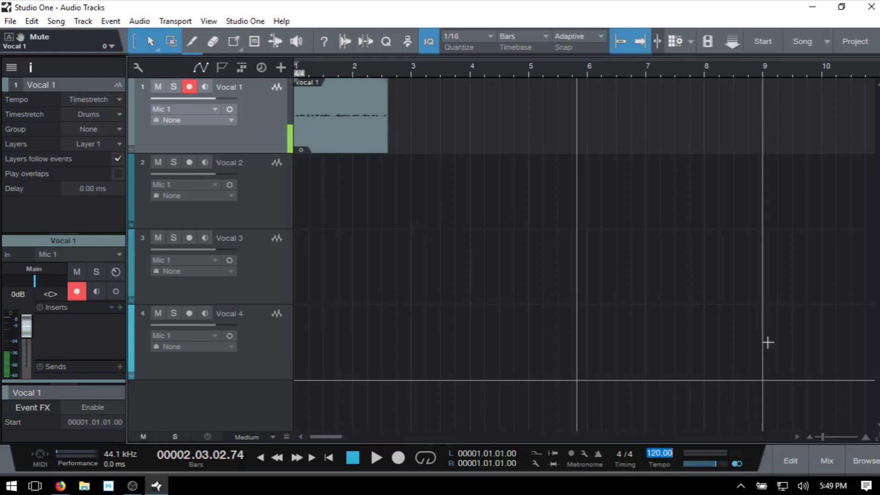
{"action": "type", "text": "80"}
{"action": "key", "text": "Return"}
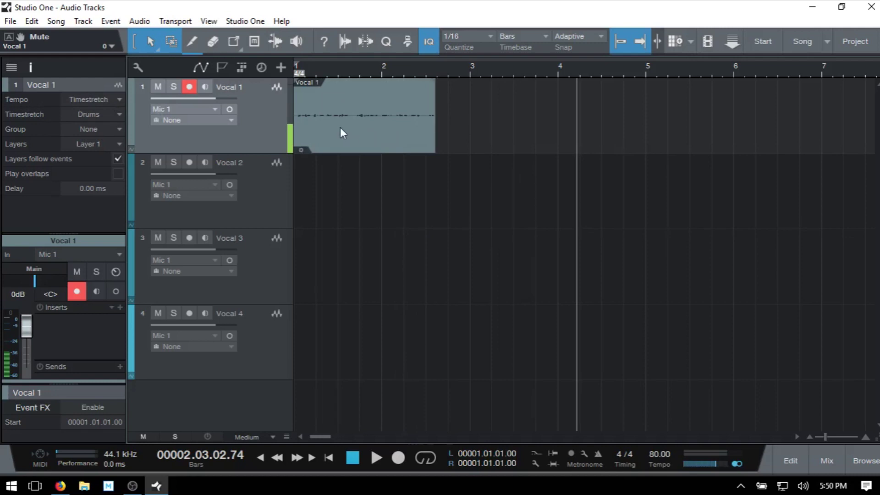
{"action": "right_click", "coordinate": [379, 132]}
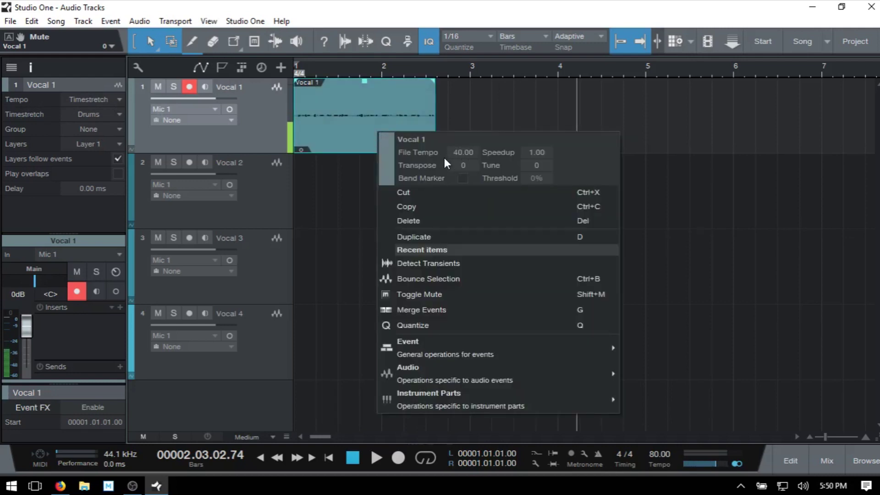
{"action": "left_click", "coordinate": [489, 112]}
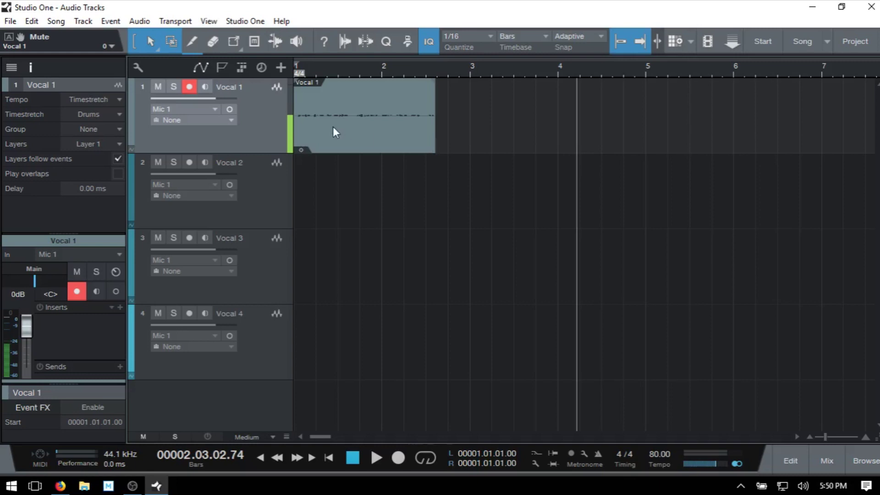
Move the Vocal 1 event to the start of bar 2 and set the song tempo to 160.
{"action": "left_click_drag", "start_coordinate": [326, 134], "coordinate": [412, 134]}
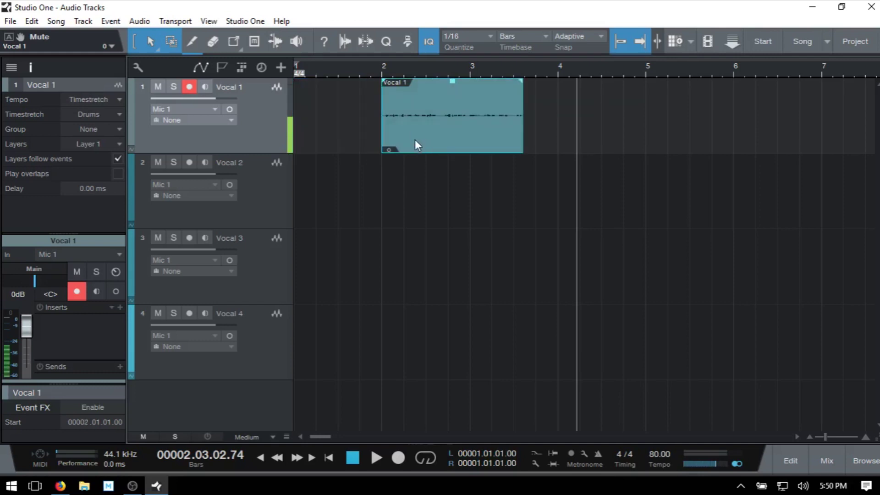
{"action": "left_click", "coordinate": [655, 453]}
{"action": "type", "text": "160"}
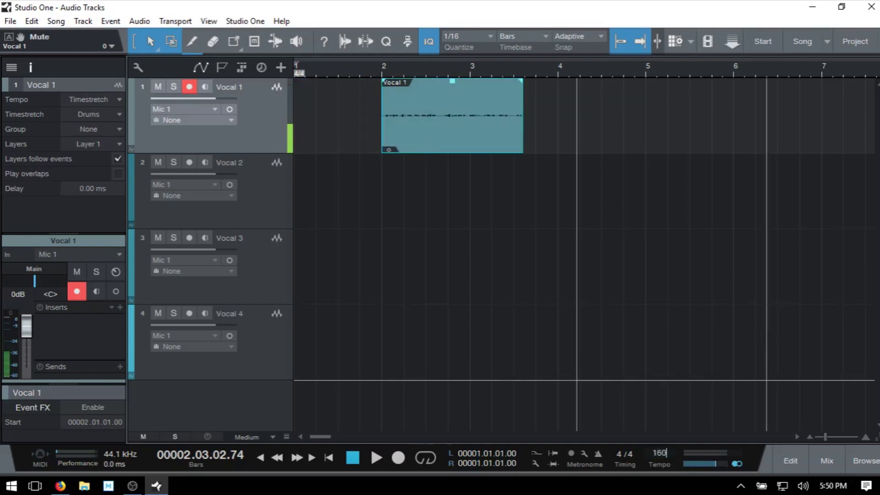
{"action": "key", "text": "Return"}
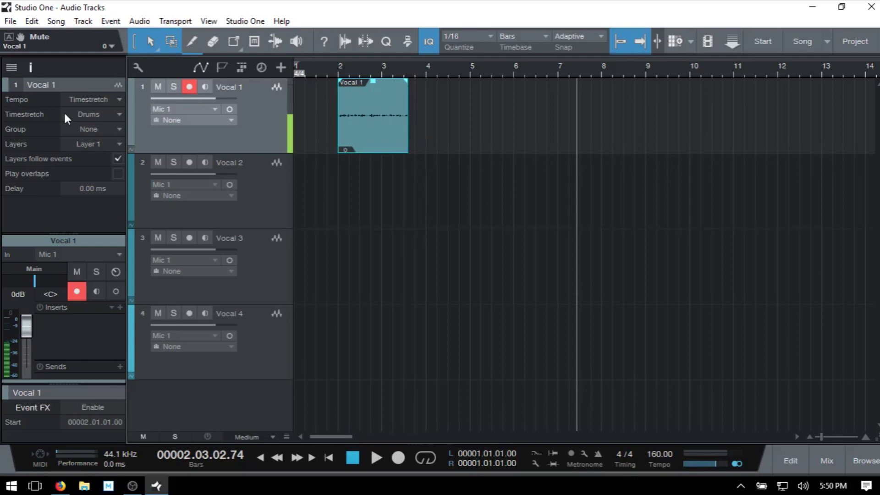
Set the Vocal 1 track's tempo mode to Don't follow and the song tempo to 50.
{"action": "left_click", "coordinate": [89, 100]}
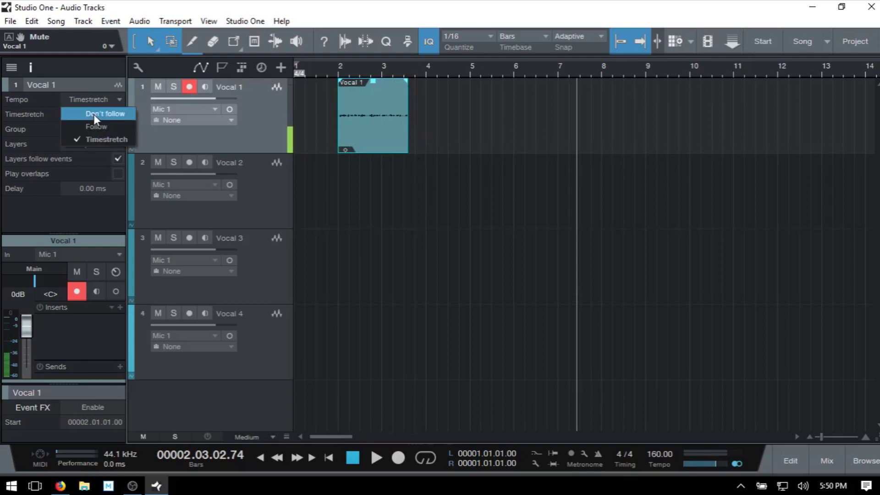
{"action": "left_click", "coordinate": [93, 114]}
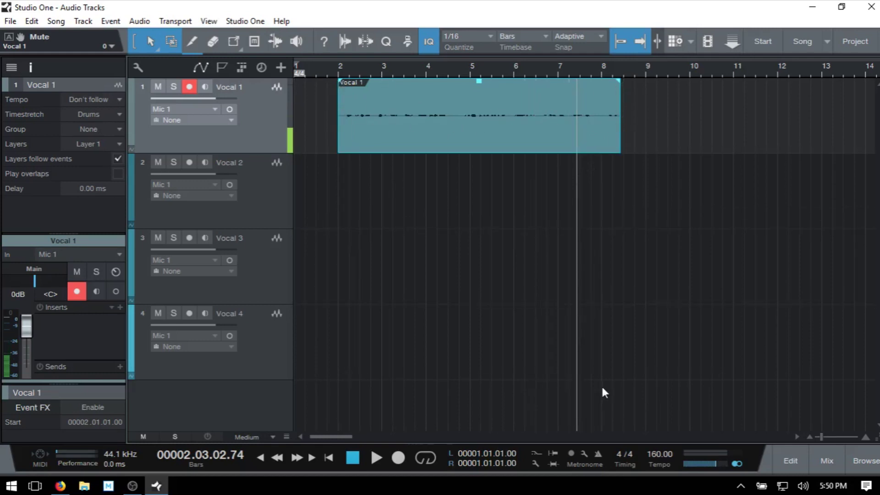
{"action": "left_click", "coordinate": [659, 454]}
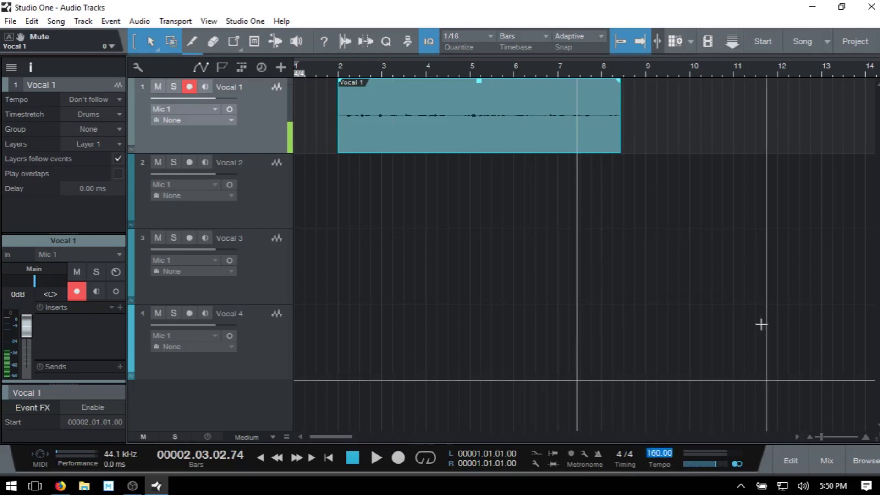
{"action": "type", "text": "50"}
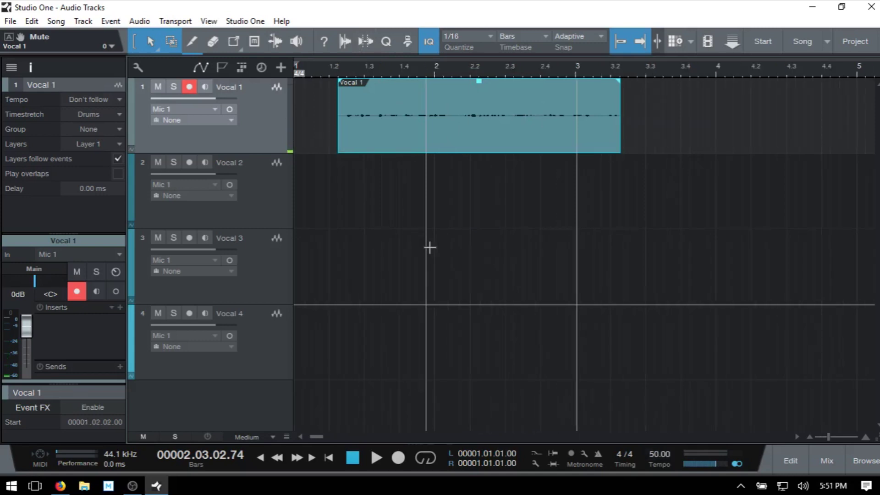
{"action": "key", "text": "Return"}
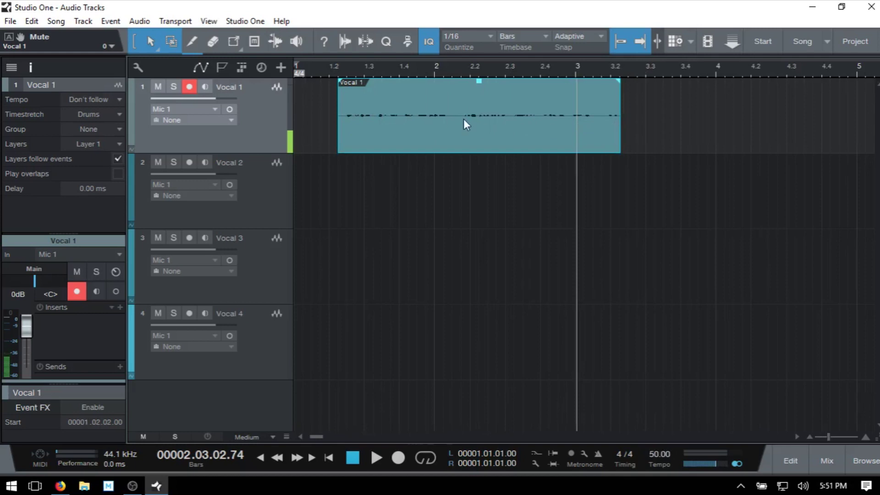
Set the song tempo to 160 and switch the Vocal 1 track's tempo mode to Follow.
{"action": "type", "text": "160"}
{"action": "key", "text": "Return"}
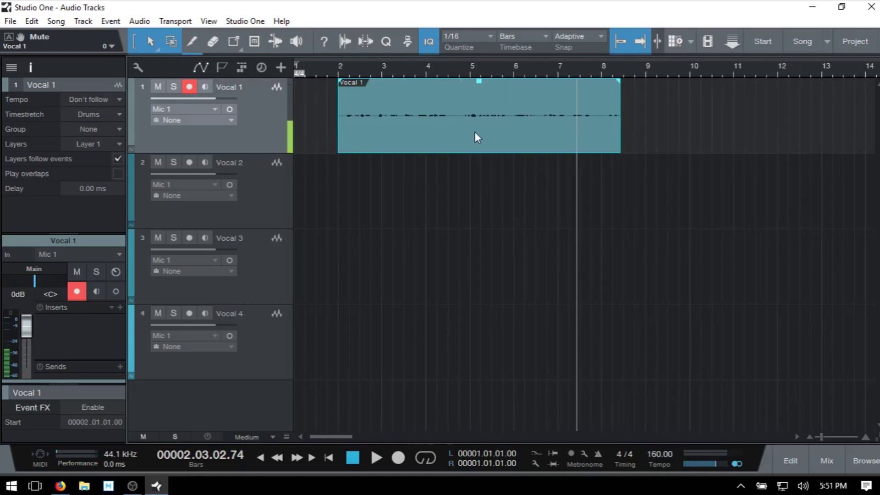
{"action": "left_click", "coordinate": [84, 99]}
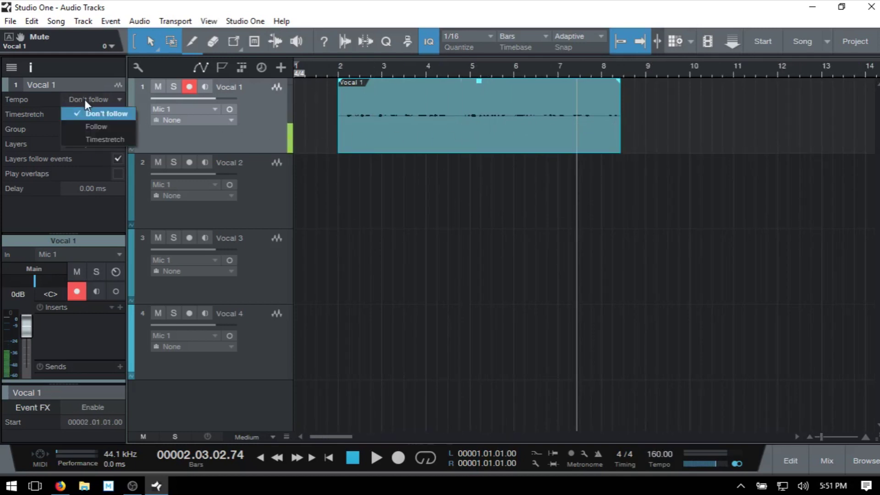
{"action": "left_click", "coordinate": [88, 127]}
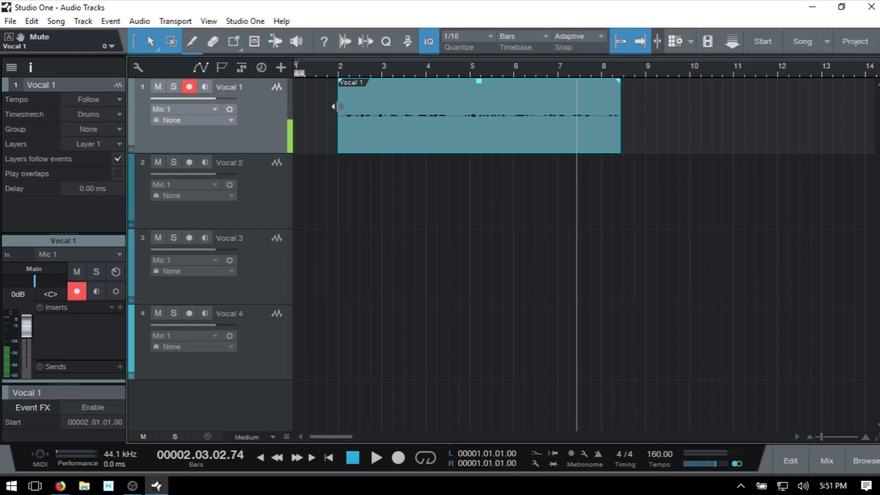
Test the Vocal 1 event's response by setting the song tempo to 50 and finally to 200.
{"action": "left_click", "coordinate": [651, 454]}
{"action": "type", "text": "50"}
{"action": "key", "text": "Return"}
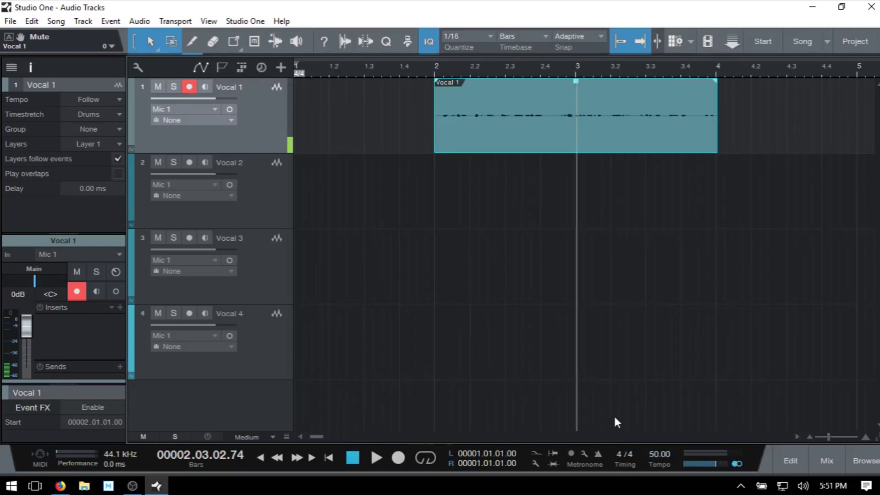
{"action": "double_click", "coordinate": [659, 453]}
{"action": "type", "text": "200"}
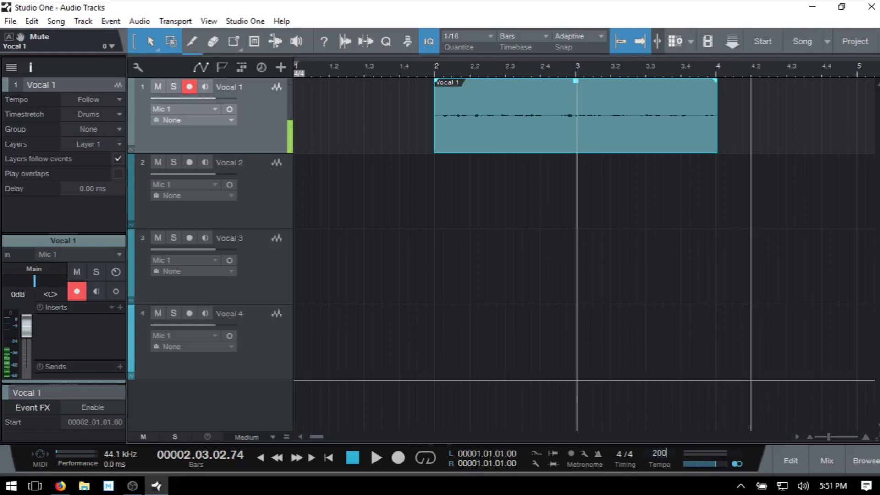
{"action": "key", "text": "Return"}
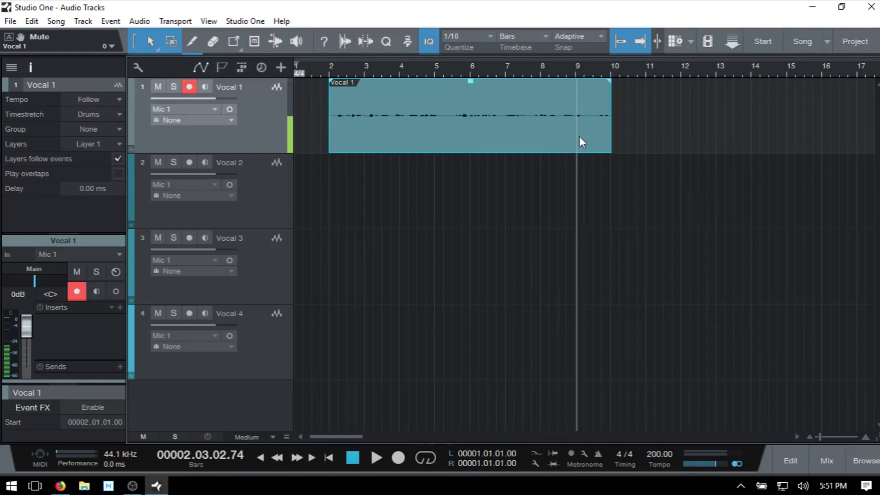
Check the Vocal 1 event's file tempo and set the track's tempo mode to Timestretch.
{"action": "right_click", "coordinate": [486, 129]}
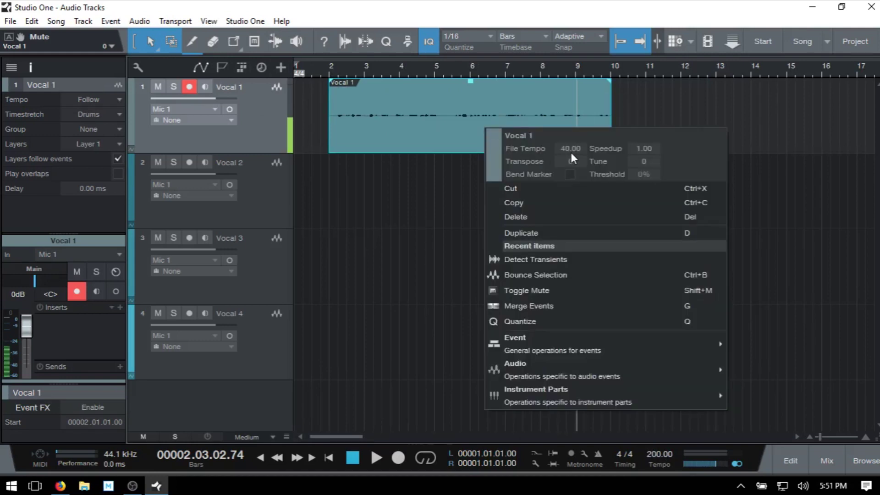
{"action": "left_click", "coordinate": [420, 133]}
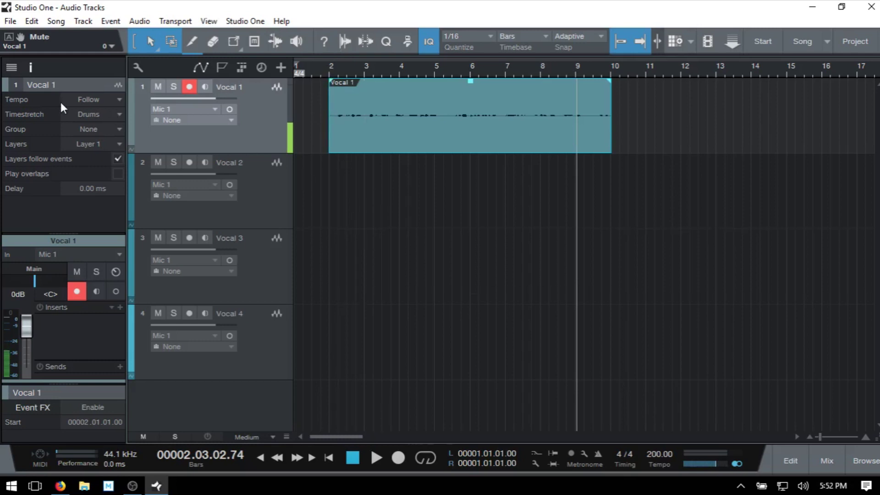
{"action": "left_click", "coordinate": [86, 101]}
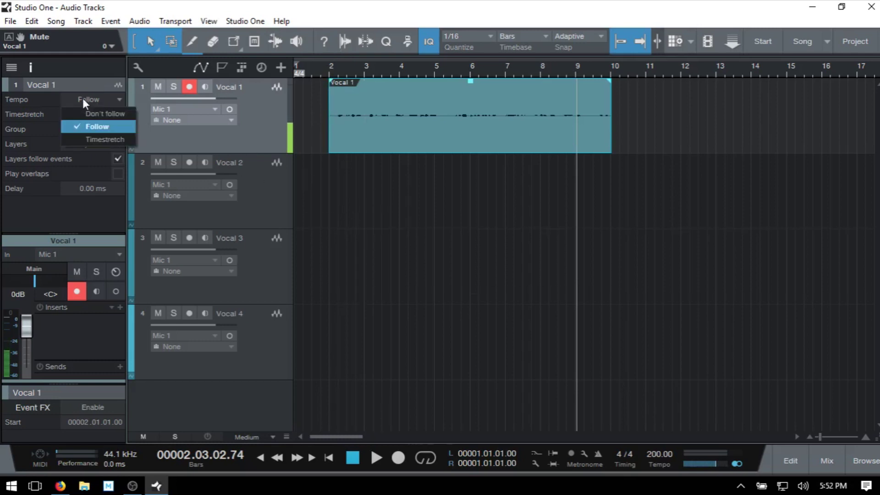
{"action": "left_click", "coordinate": [100, 141]}
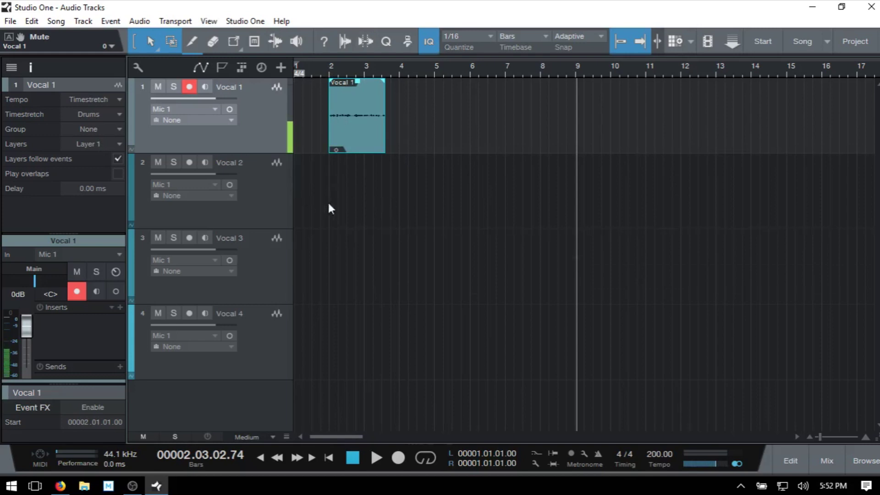
Review the new song setup's option for stretching audio files to song tempo, cancel it and return to the current song.
{"action": "left_click", "coordinate": [762, 37]}
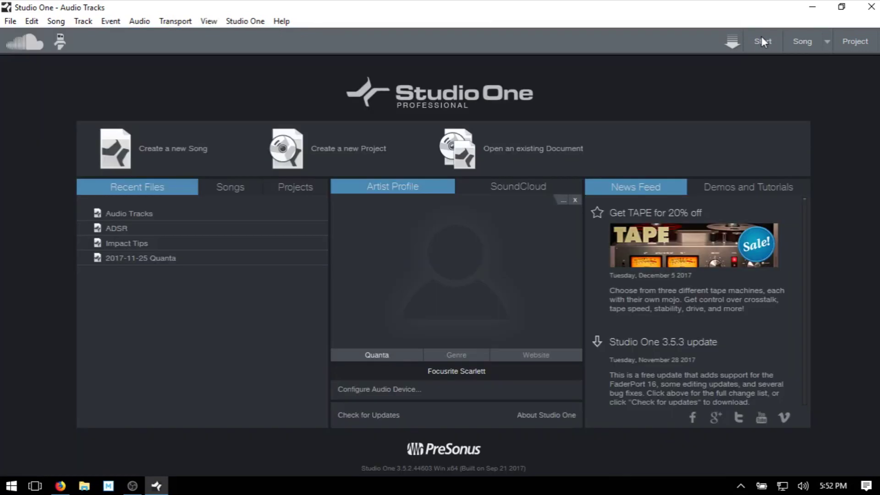
{"action": "left_click", "coordinate": [158, 150]}
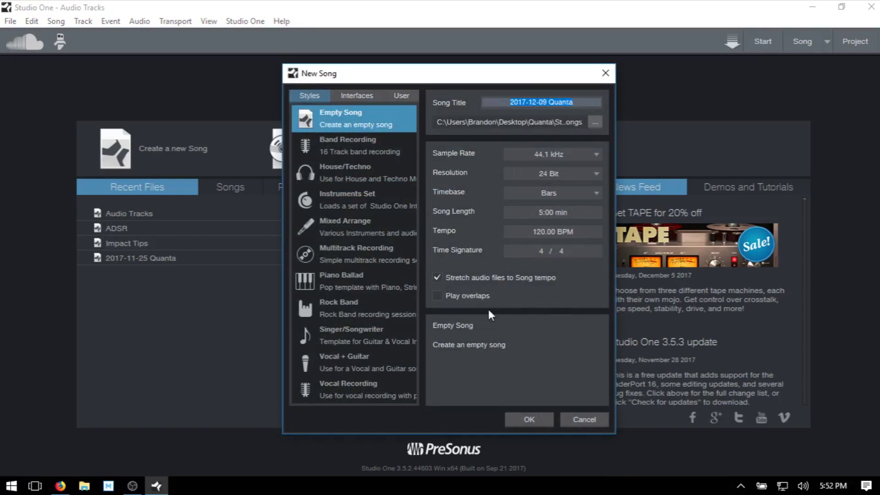
{"action": "left_click", "coordinate": [580, 421]}
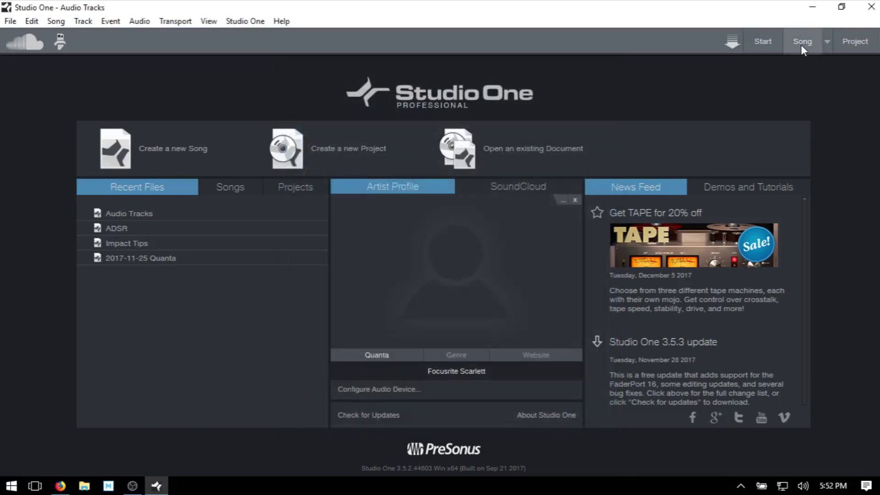
{"action": "left_click", "coordinate": [801, 44]}
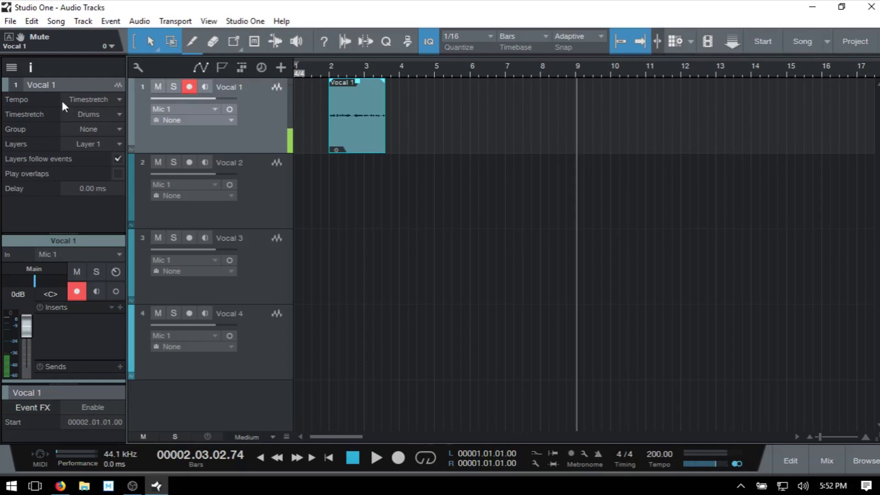
Review the Vocal 1 track's tempo modes and the Song Setup option for stretching audio files to song tempo, leaving both unchanged.
{"action": "left_click", "coordinate": [100, 100]}
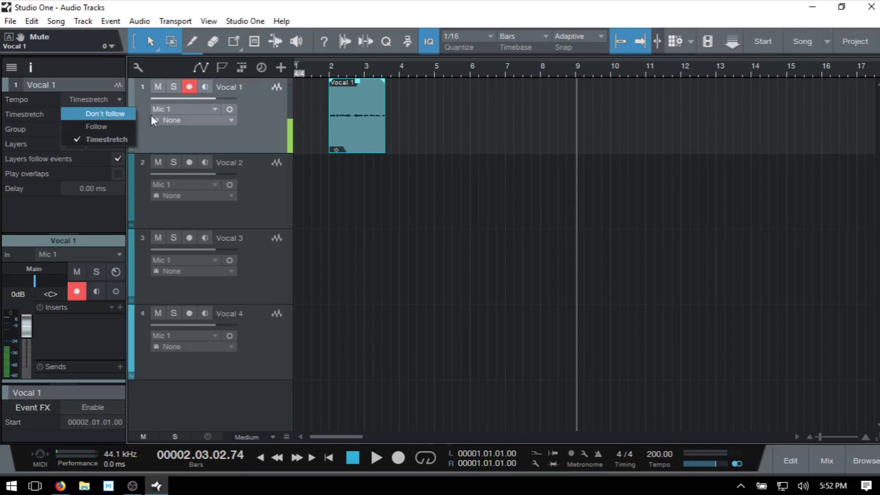
{"action": "left_click", "coordinate": [253, 127]}
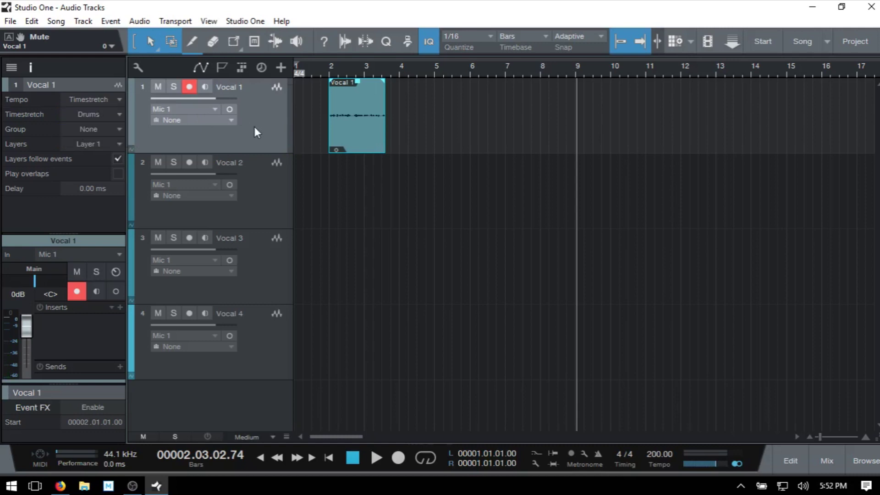
{"action": "left_click", "coordinate": [117, 455]}
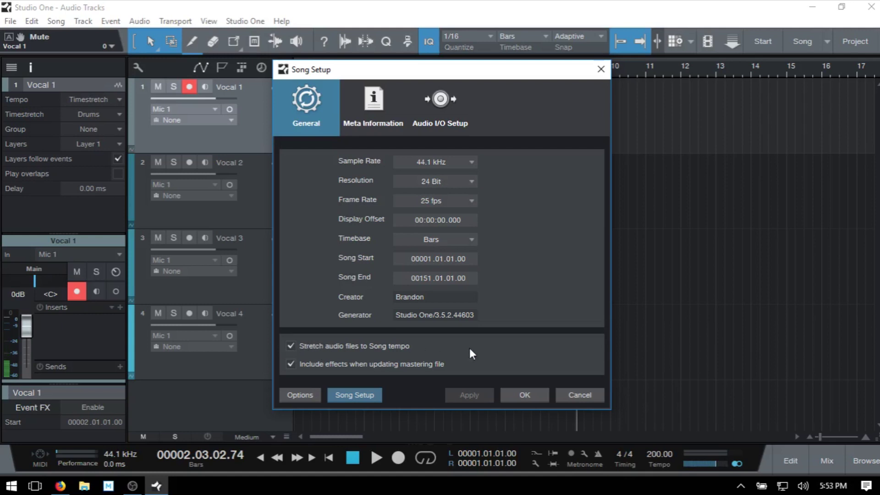
{"action": "left_click", "coordinate": [583, 396]}
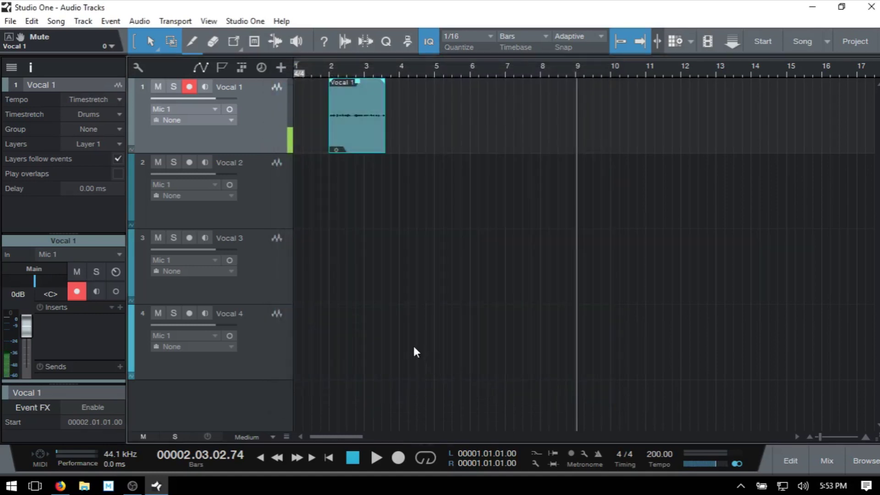